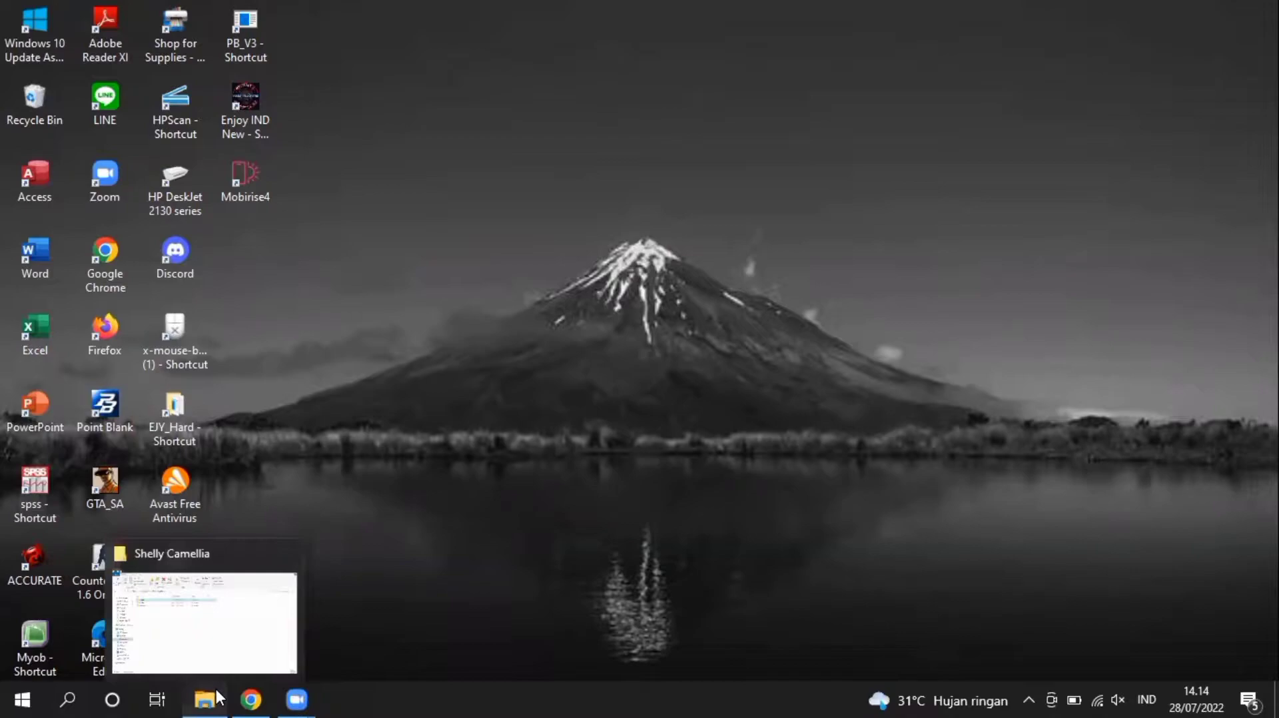
- Create a new Microsoft Access database named DataAudit in the "2. TABK" project folder
{"action": "left_click", "coordinate": [217, 692]}
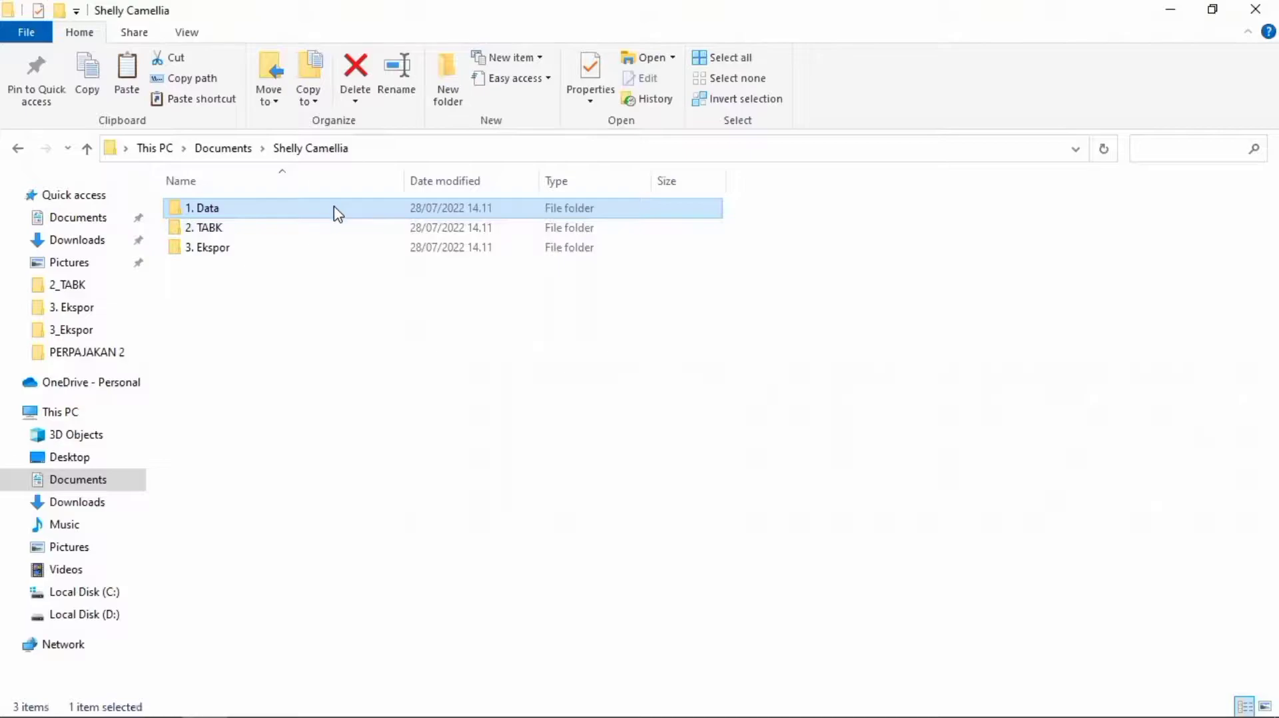
{"action": "double_click", "coordinate": [344, 229]}
{"action": "right_click", "coordinate": [343, 229]}
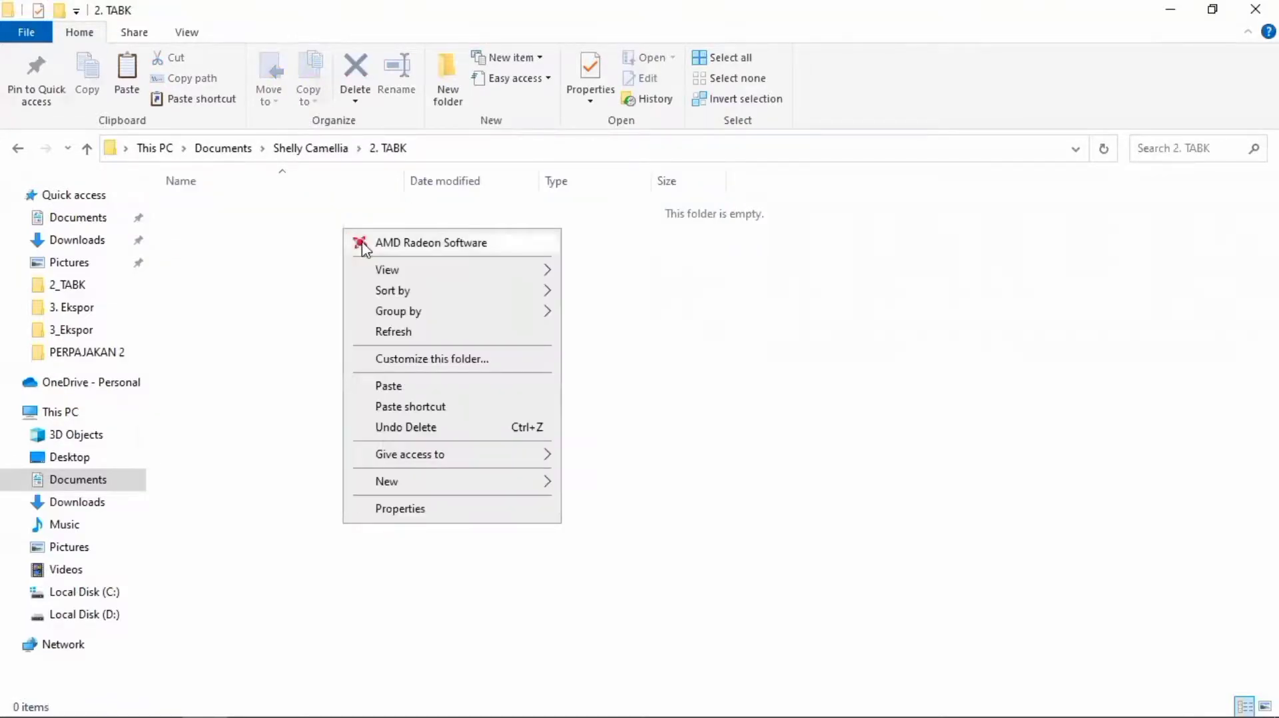
{"action": "mouse_move", "coordinate": [531, 483]}
{"action": "left_click", "coordinate": [606, 533]}
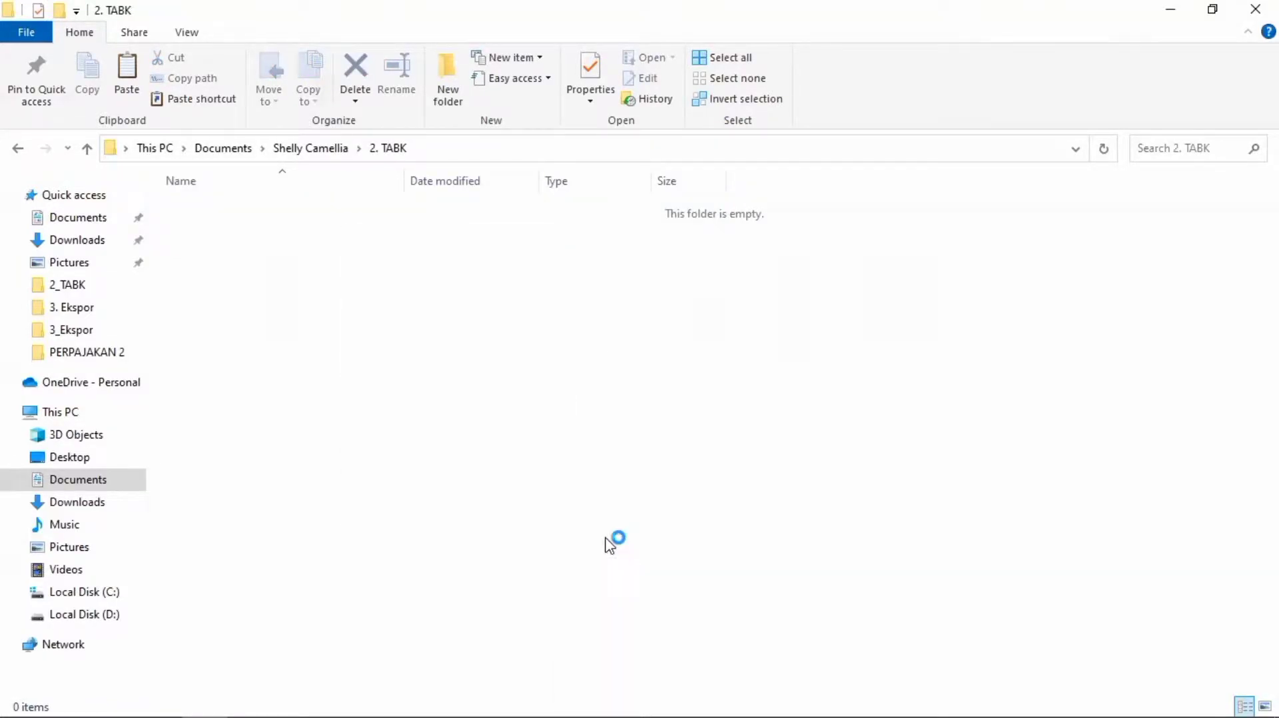
{"action": "type", "text": "DataAudit"}
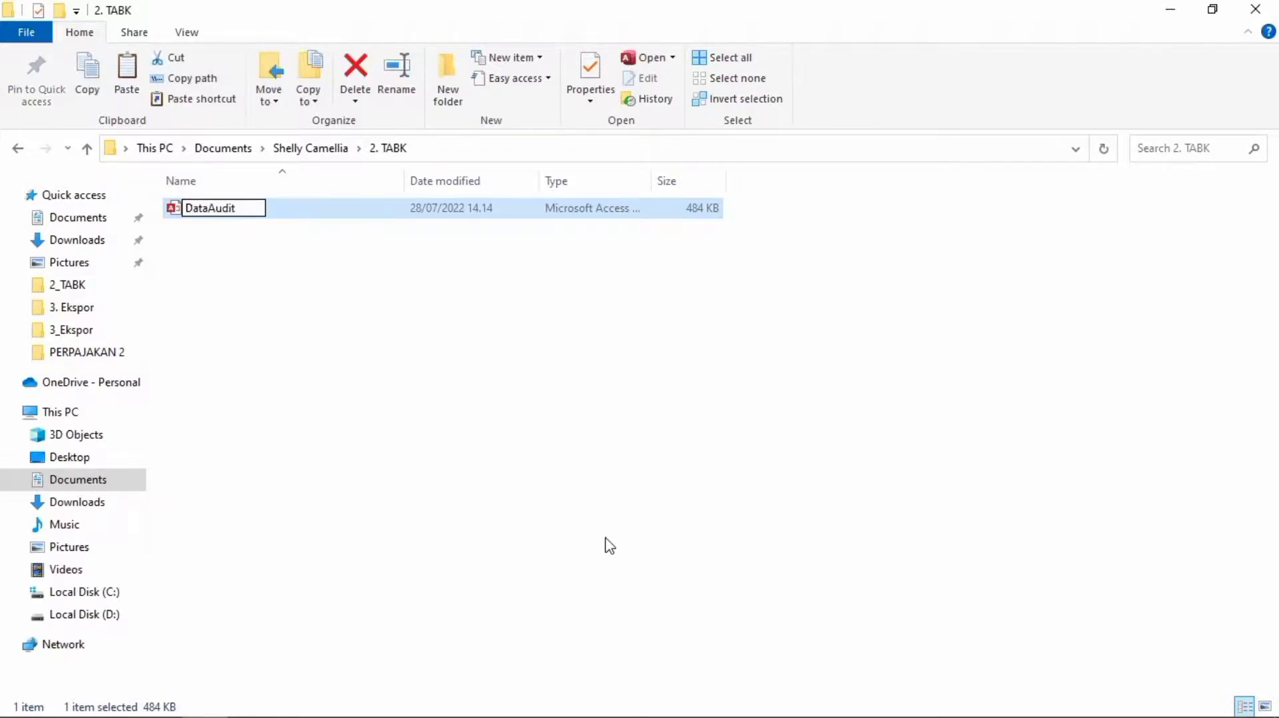
{"action": "key", "text": "Return"}
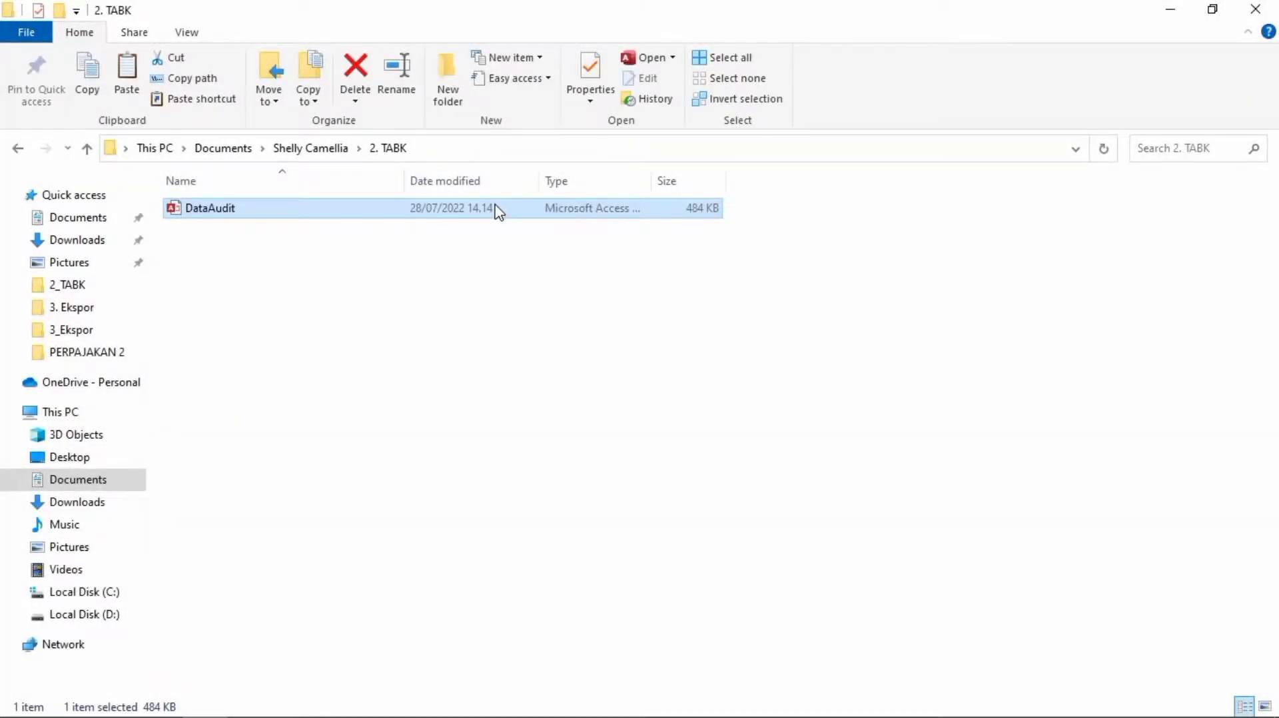
- Open the DataAudit database and enable its blocked active content
{"action": "double_click", "coordinate": [499, 210]}
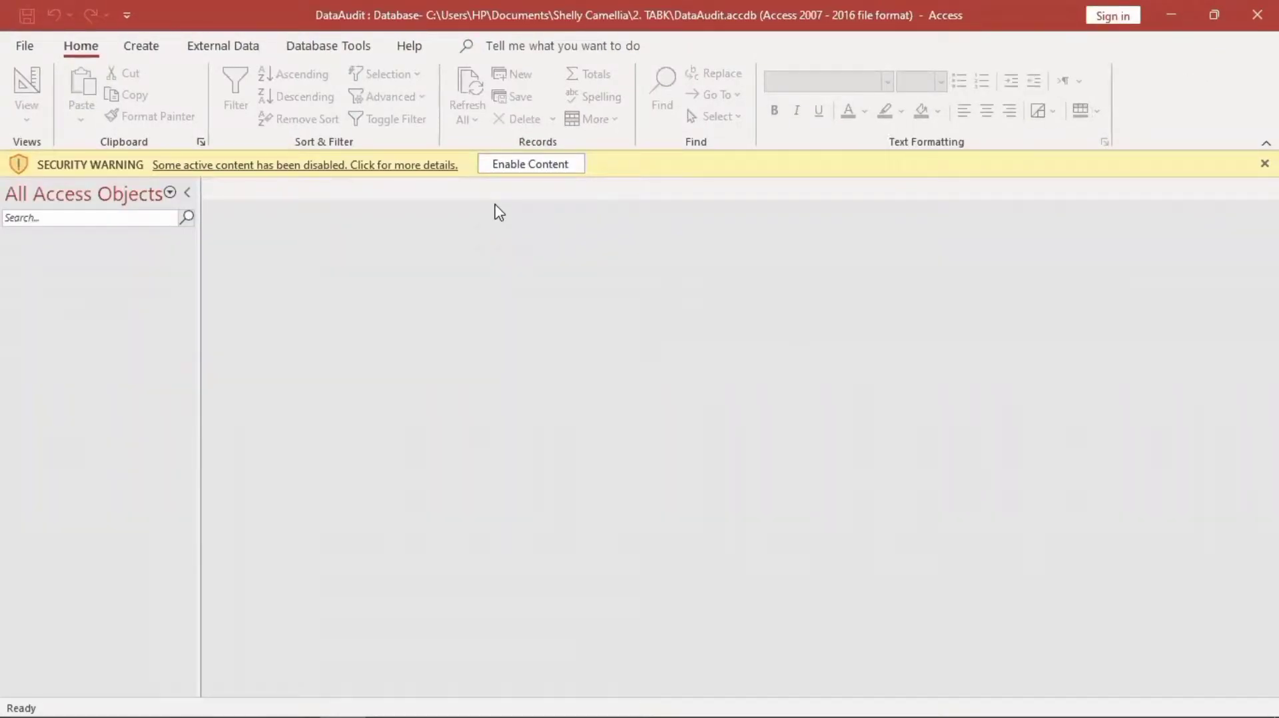
{"action": "left_click", "coordinate": [505, 168]}
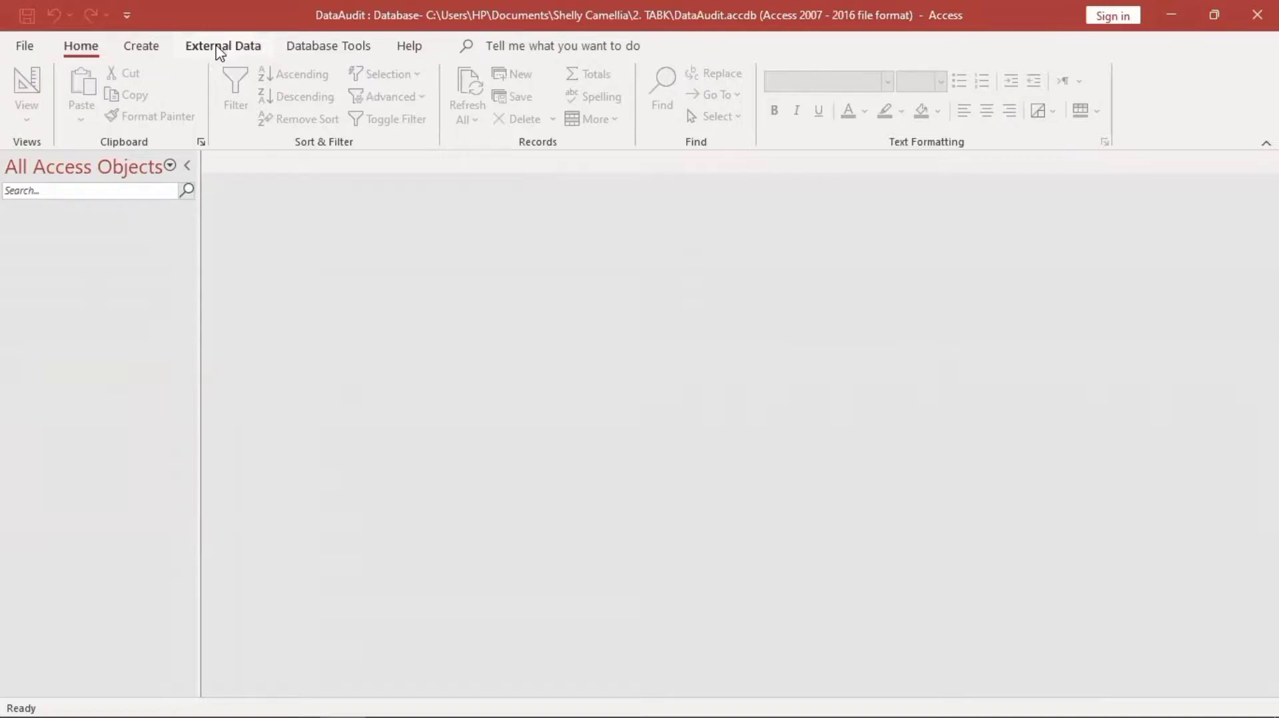
- Import the dBASE file PRODUCT1.DBF from the project's "1. Data\access" folder into a new table in the current database
{"action": "left_click", "coordinate": [220, 48]}
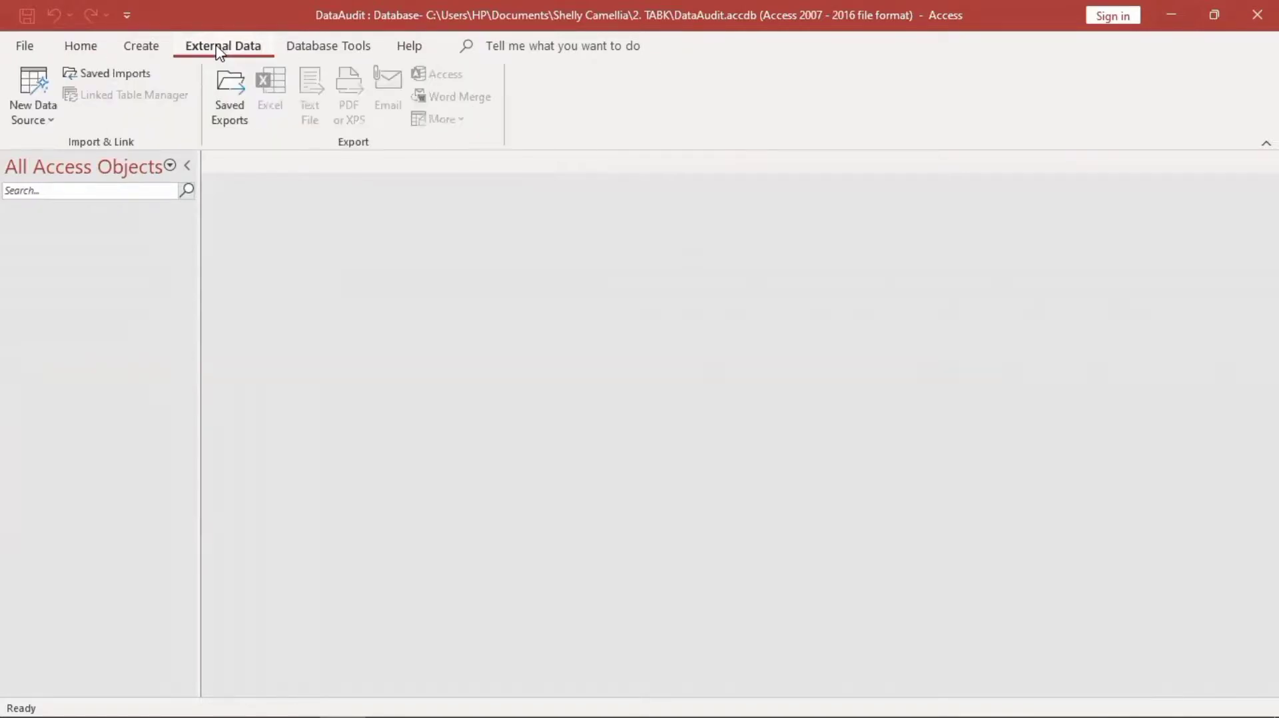
{"action": "left_click", "coordinate": [36, 110]}
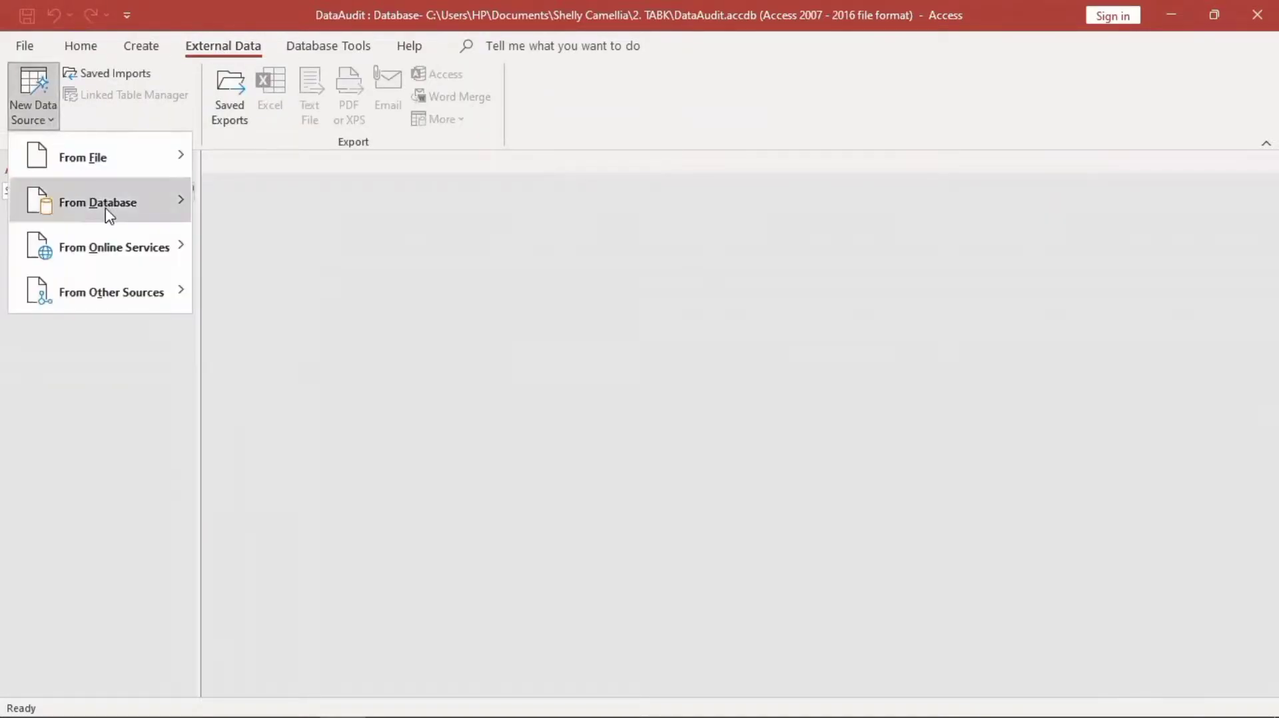
{"action": "mouse_move", "coordinate": [105, 211]}
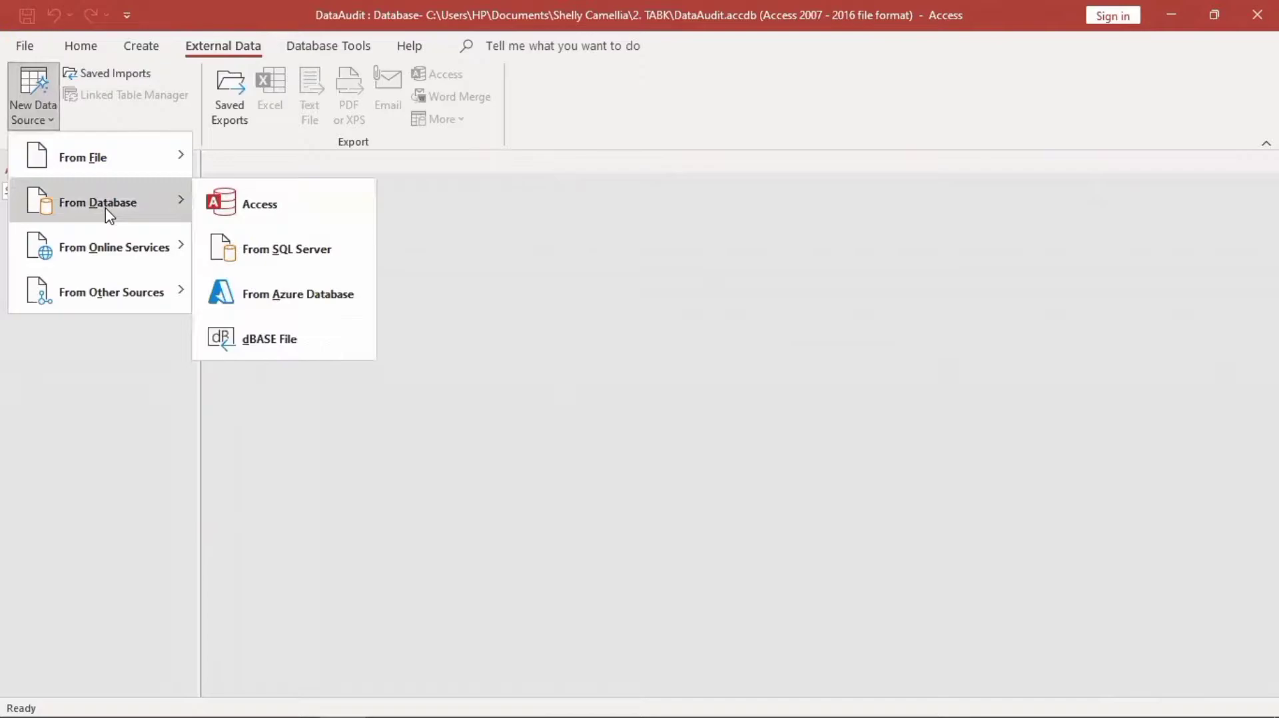
{"action": "left_click", "coordinate": [288, 342]}
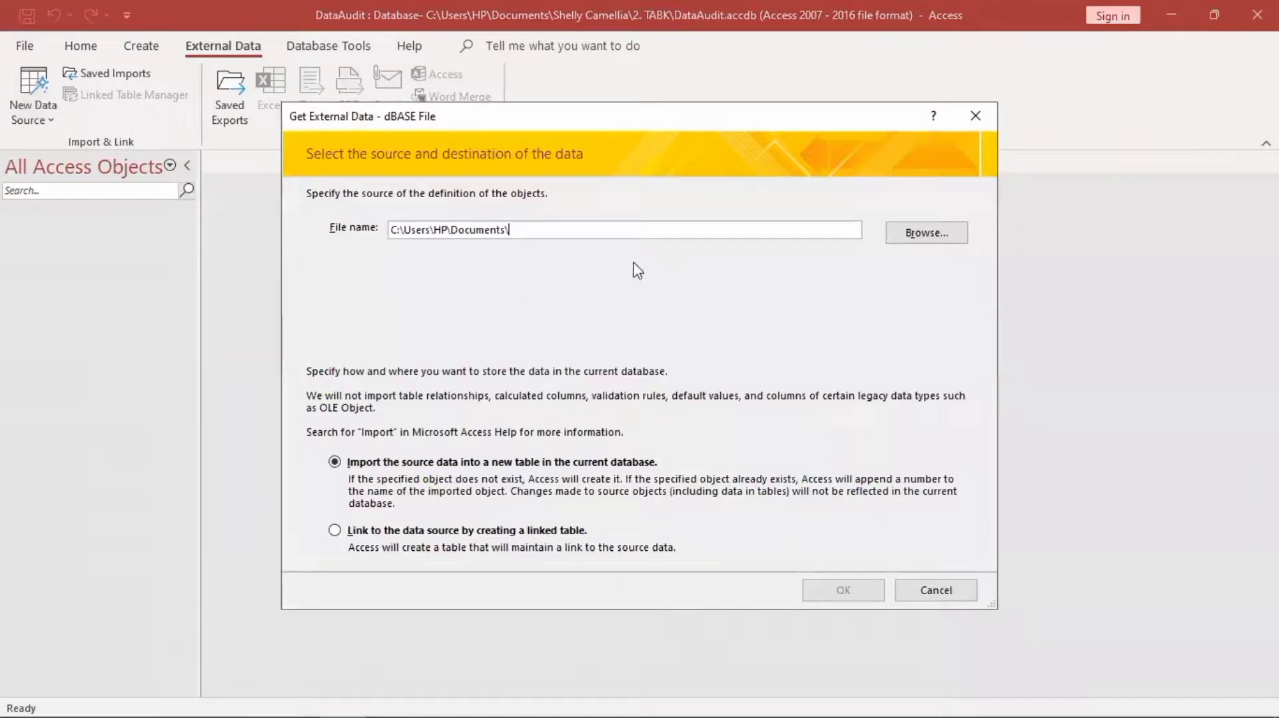
{"action": "left_click", "coordinate": [907, 243]}
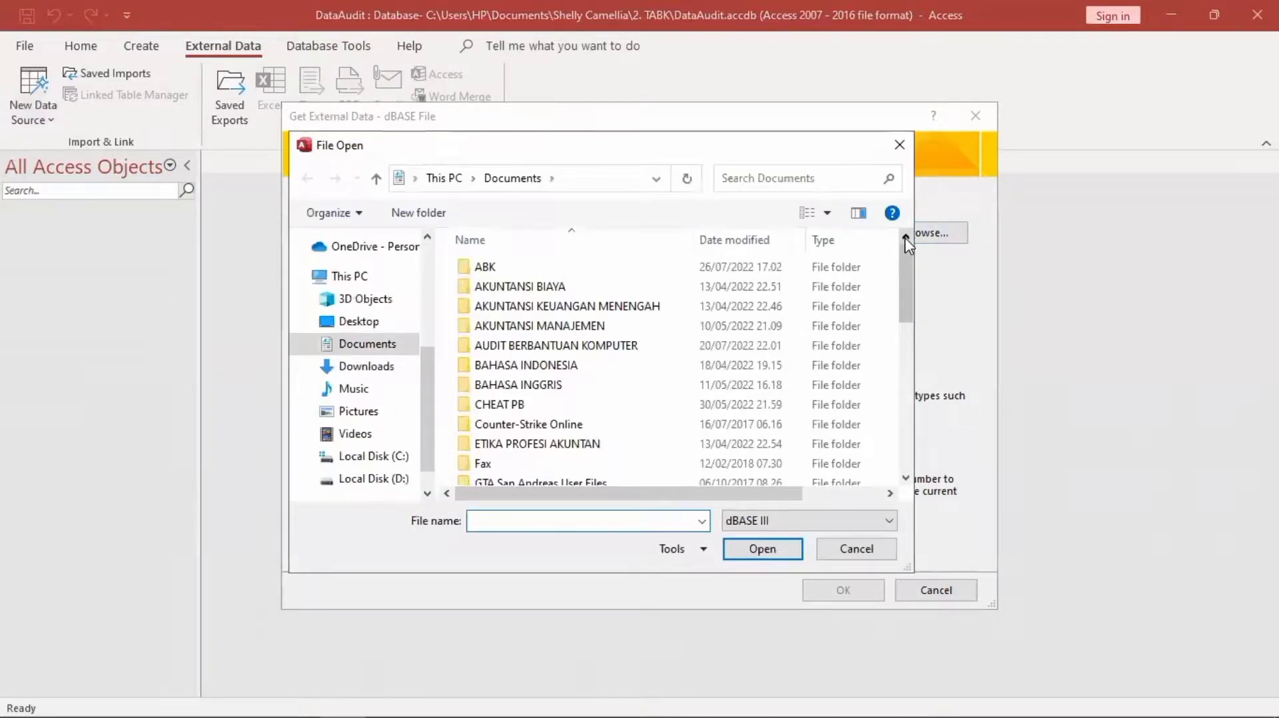
{"action": "left_click_drag", "start_coordinate": [902, 263], "coordinate": [912, 327]}
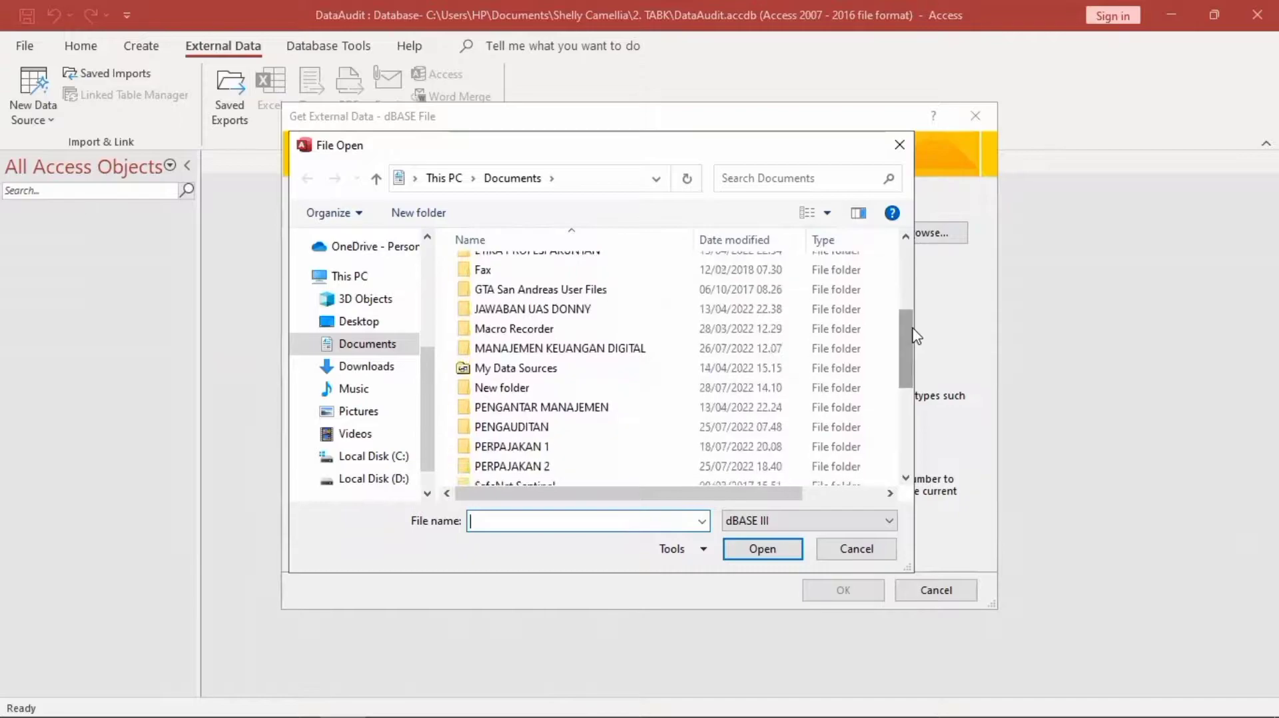
{"action": "scroll", "coordinate": [756, 336], "scroll_direction": "down", "scroll_amount": 2}
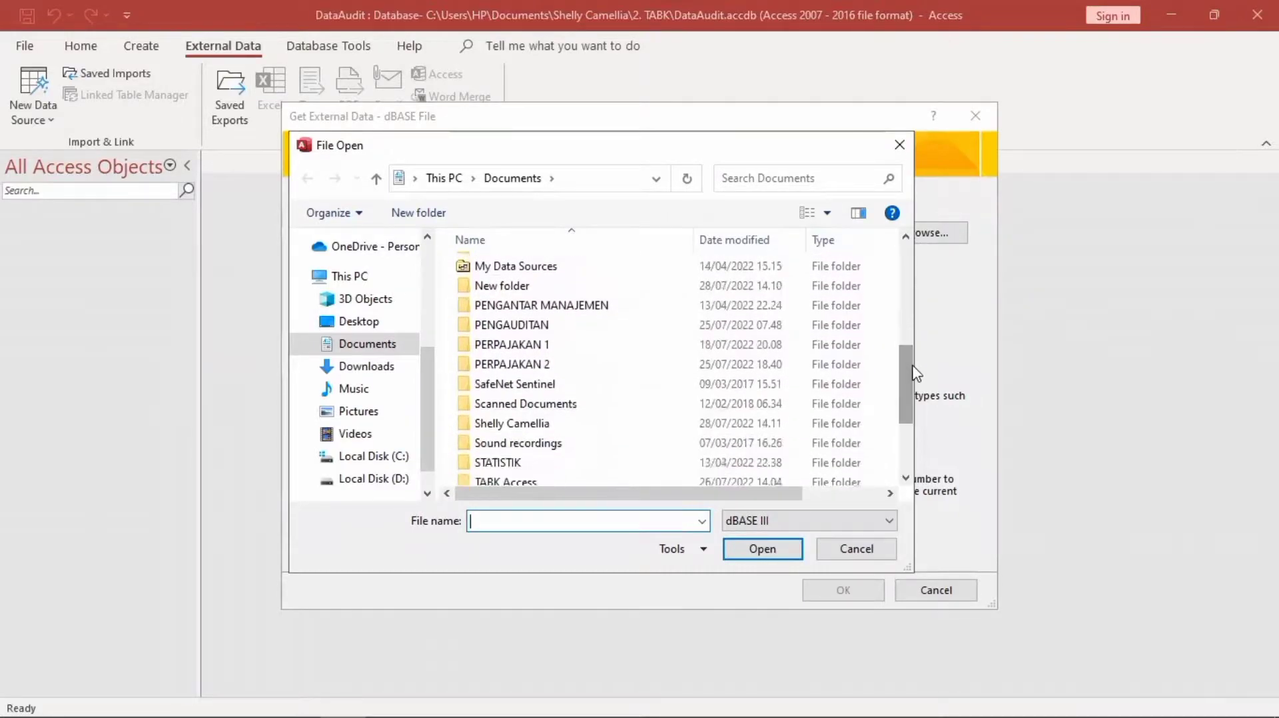
{"action": "double_click", "coordinate": [726, 424]}
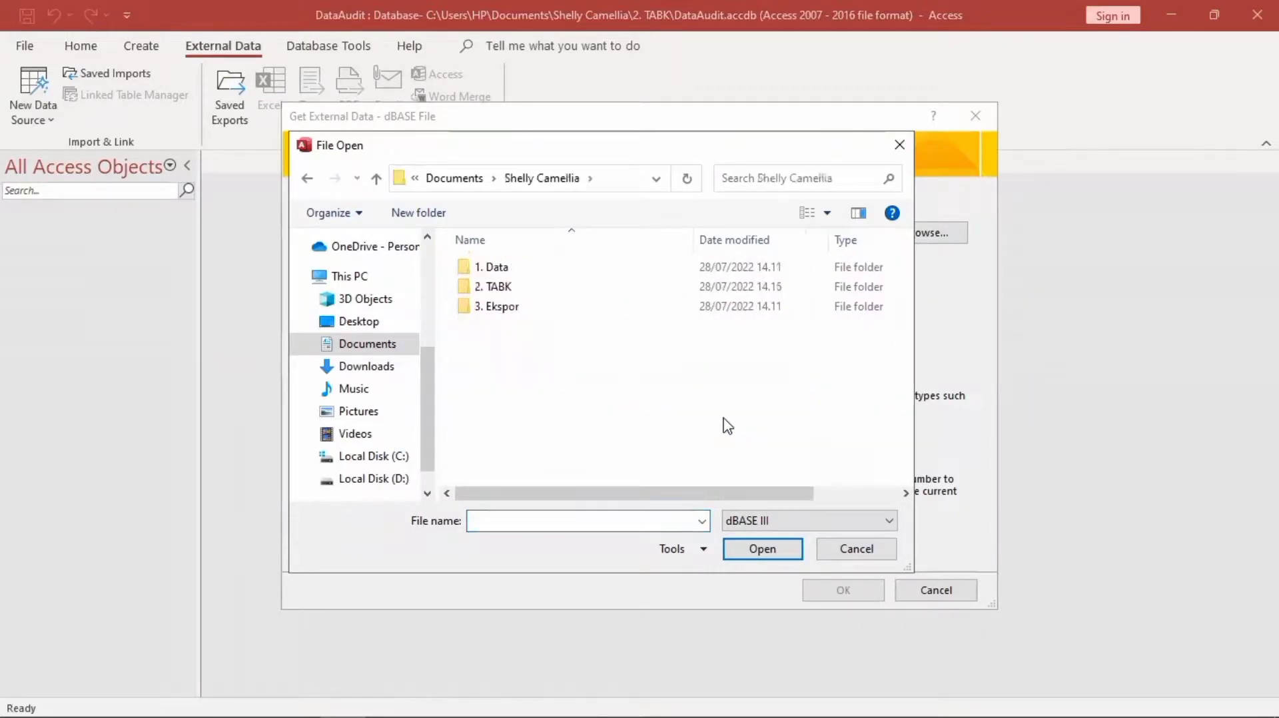
{"action": "double_click", "coordinate": [637, 270]}
{"action": "double_click", "coordinate": [638, 269]}
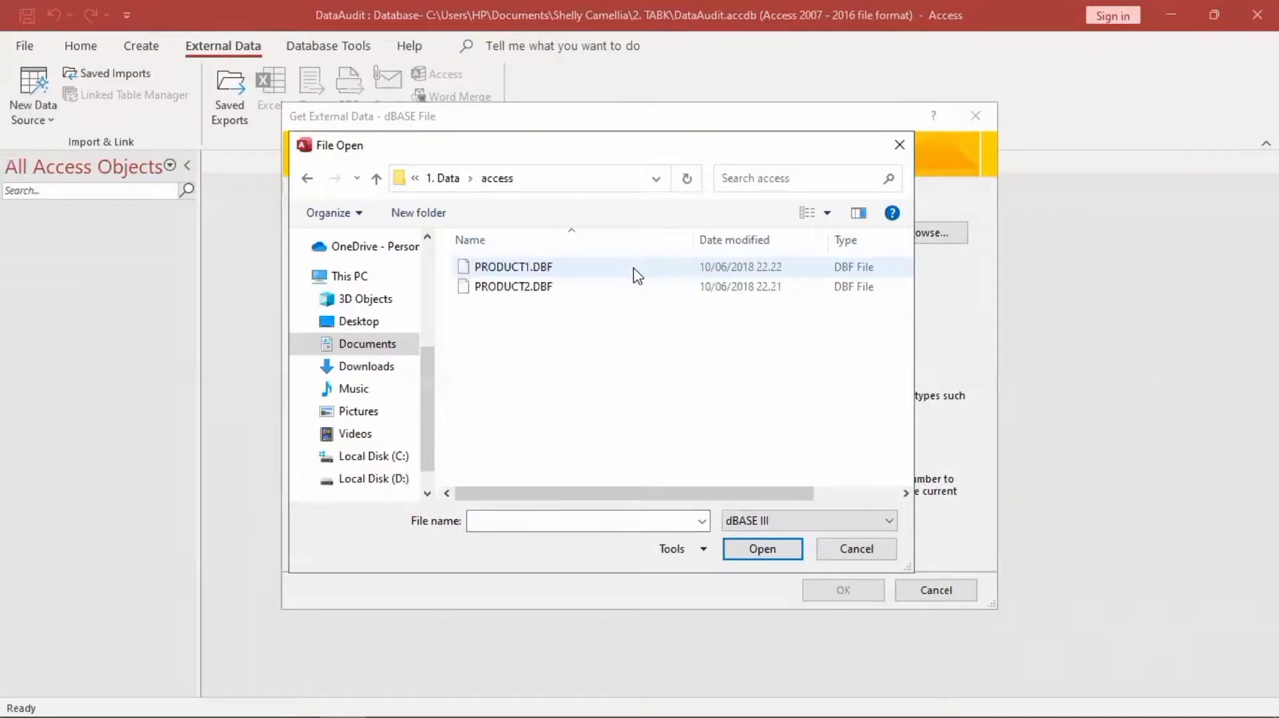
{"action": "double_click", "coordinate": [637, 270]}
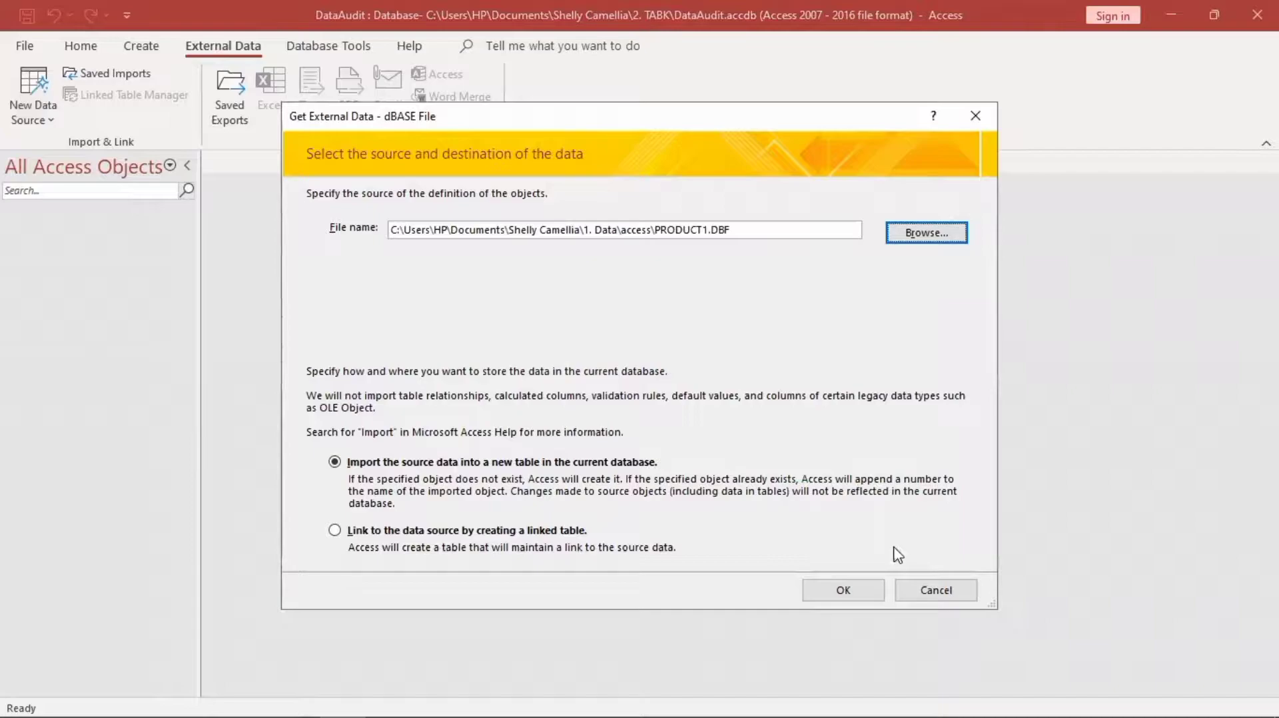
{"action": "left_click", "coordinate": [872, 590]}
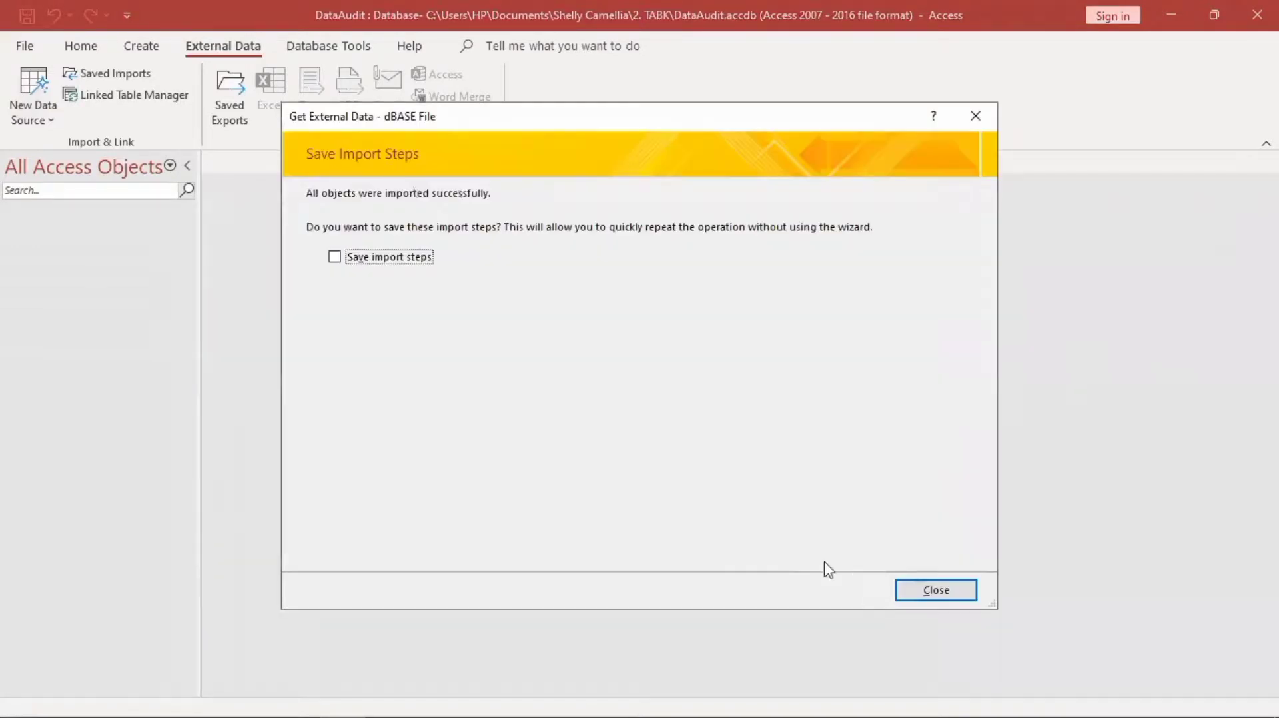
- Save the import steps for PRODUCT1 and open the PRODUCT1 table
{"action": "left_click", "coordinate": [343, 261]}
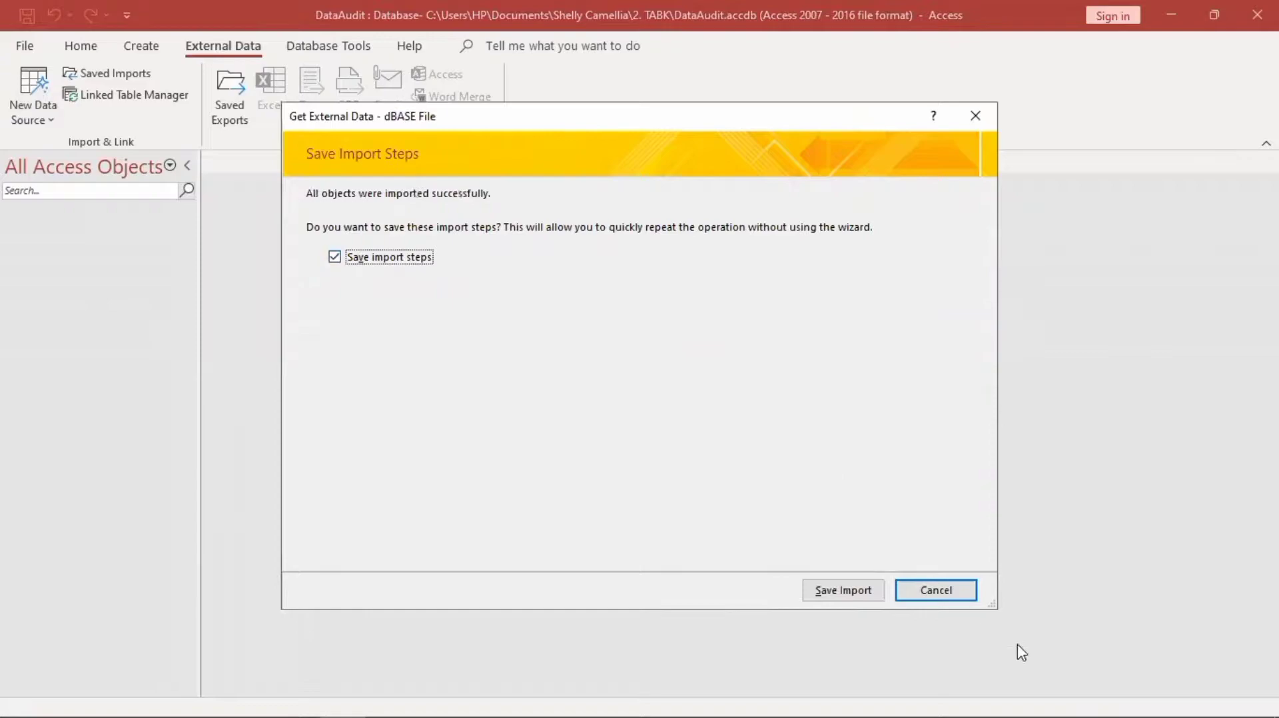
{"action": "left_click", "coordinate": [842, 590]}
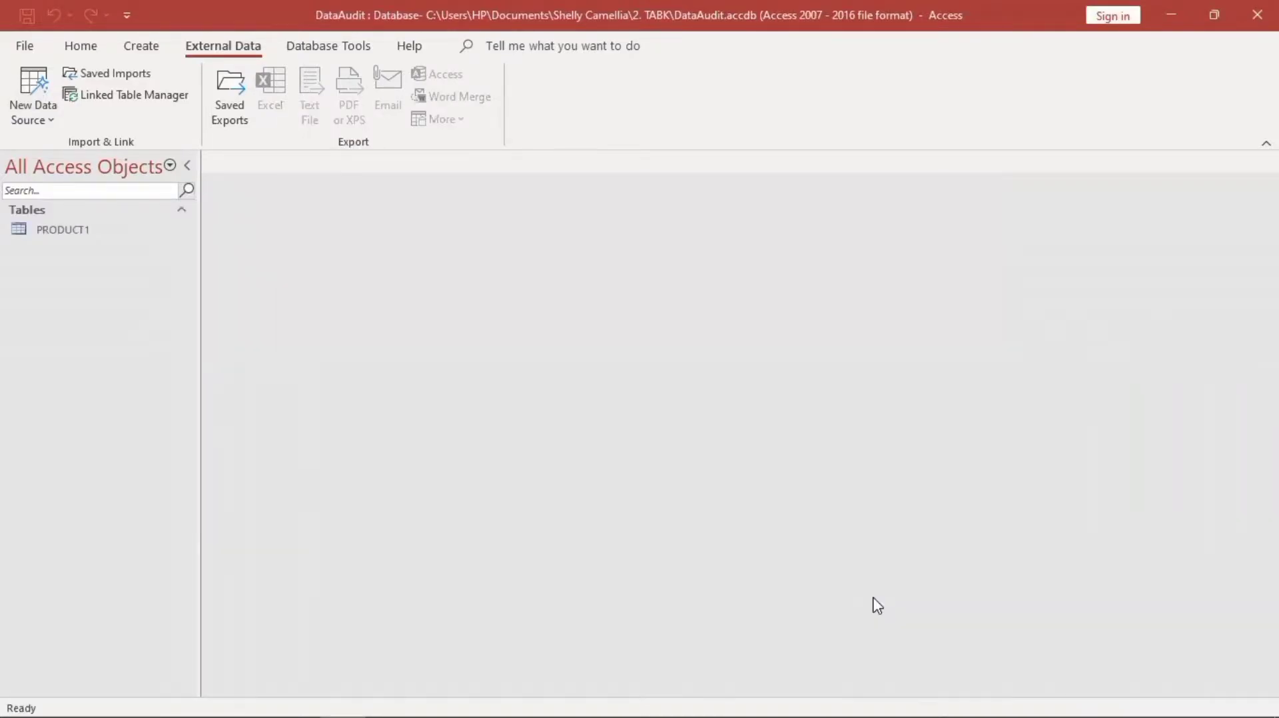
{"action": "left_click", "coordinate": [157, 230]}
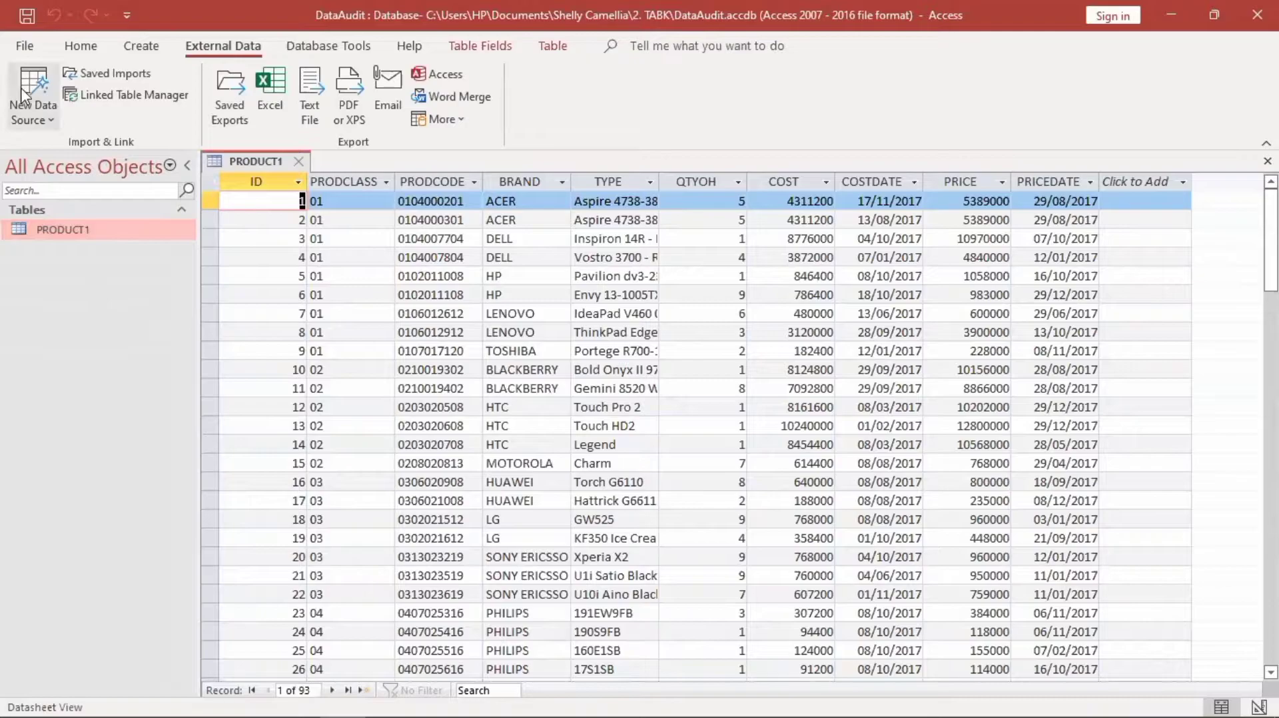
- Import the dBASE file PRODUCT2.DBF from the "1. Data\access" folder as a new table and save the import steps
{"action": "left_click", "coordinate": [32, 110]}
{"action": "mouse_move", "coordinate": [148, 203]}
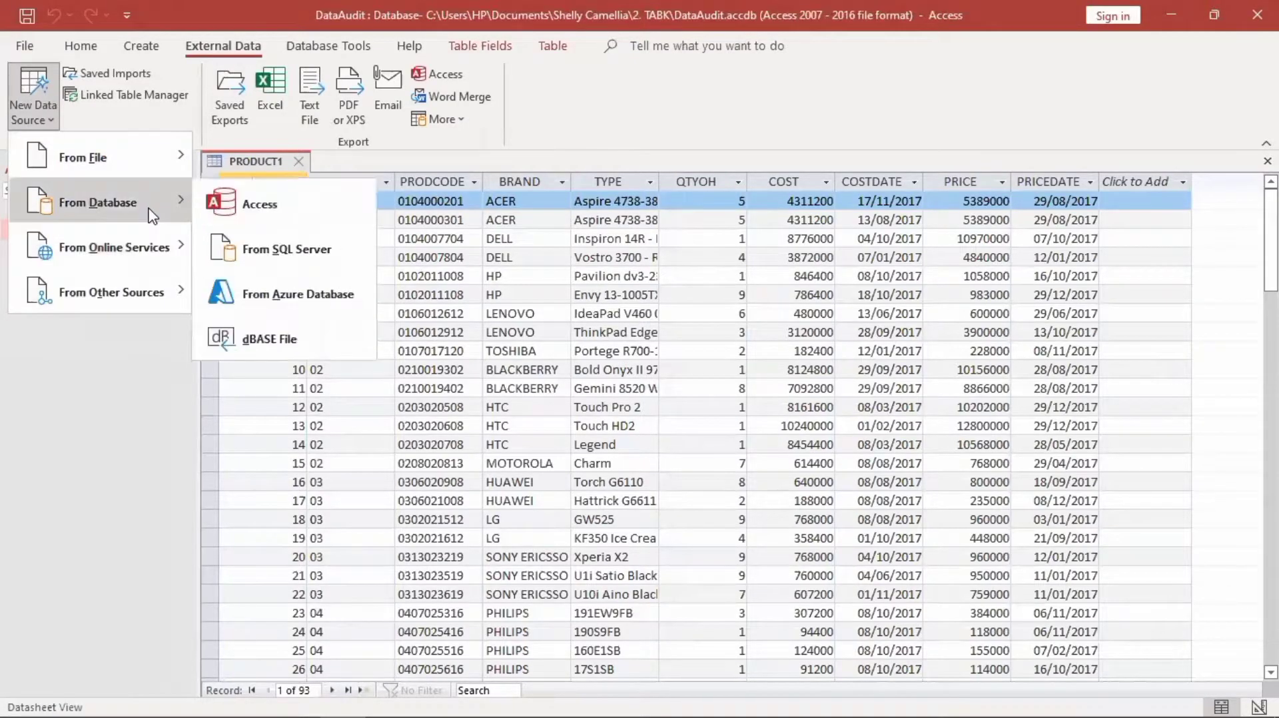
{"action": "left_click", "coordinate": [268, 337]}
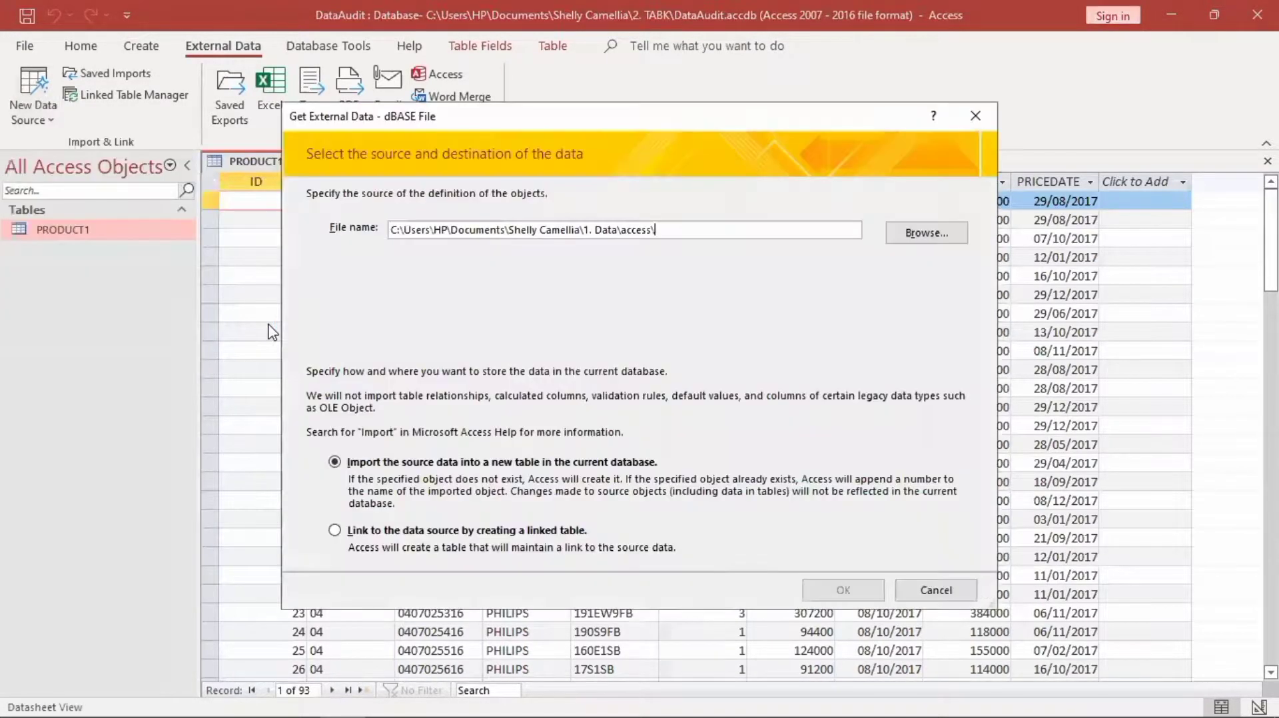
{"action": "left_click", "coordinate": [931, 232]}
{"action": "left_click", "coordinate": [710, 295]}
{"action": "double_click", "coordinate": [710, 295]}
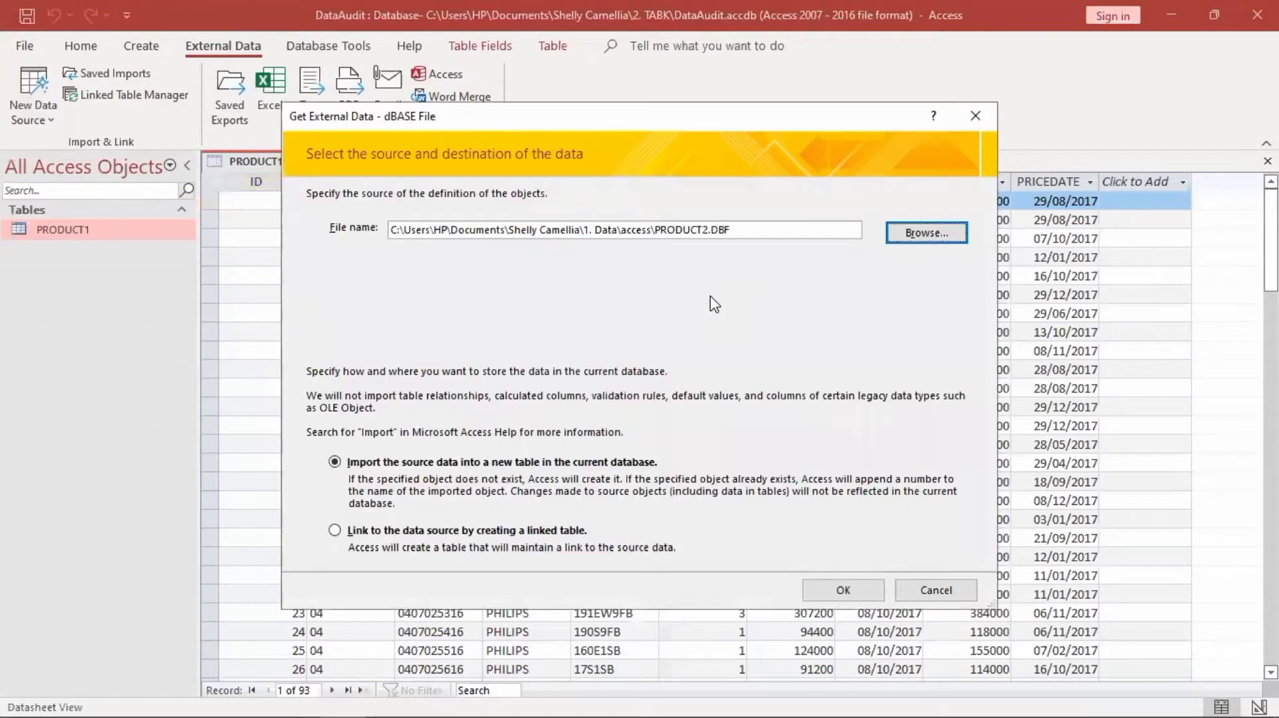
{"action": "left_click", "coordinate": [859, 587]}
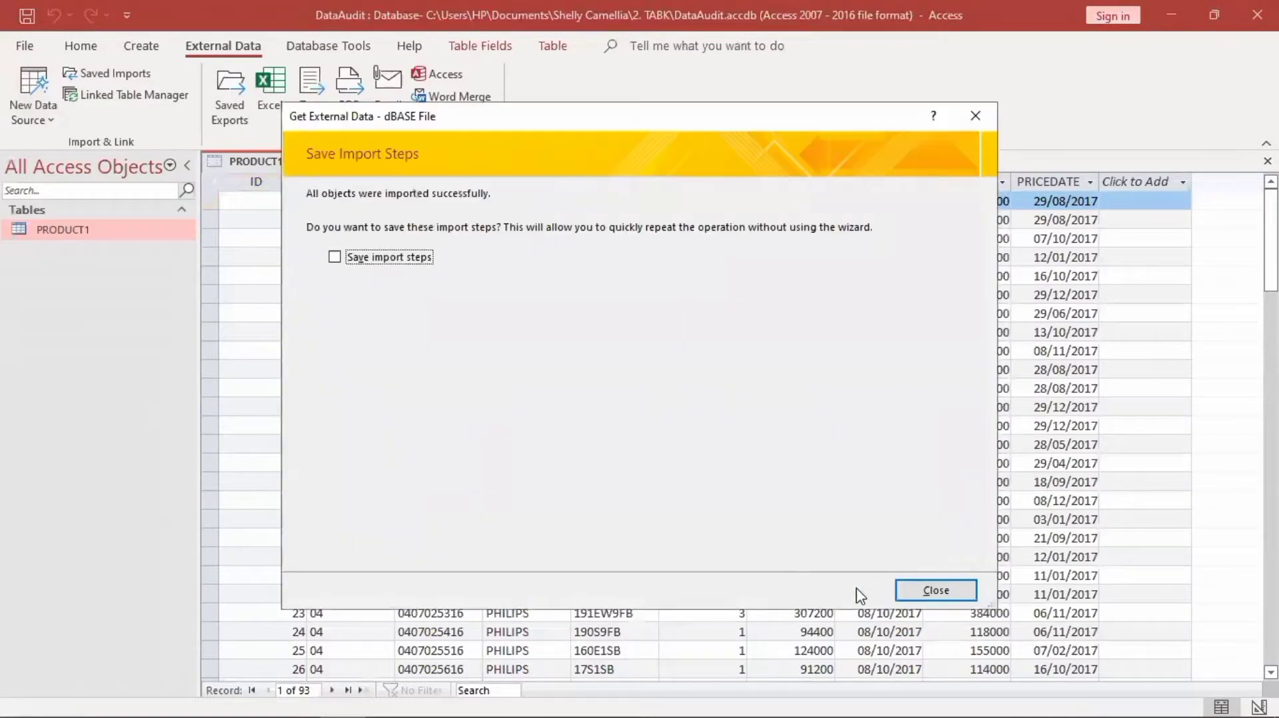
{"action": "left_click", "coordinate": [333, 257]}
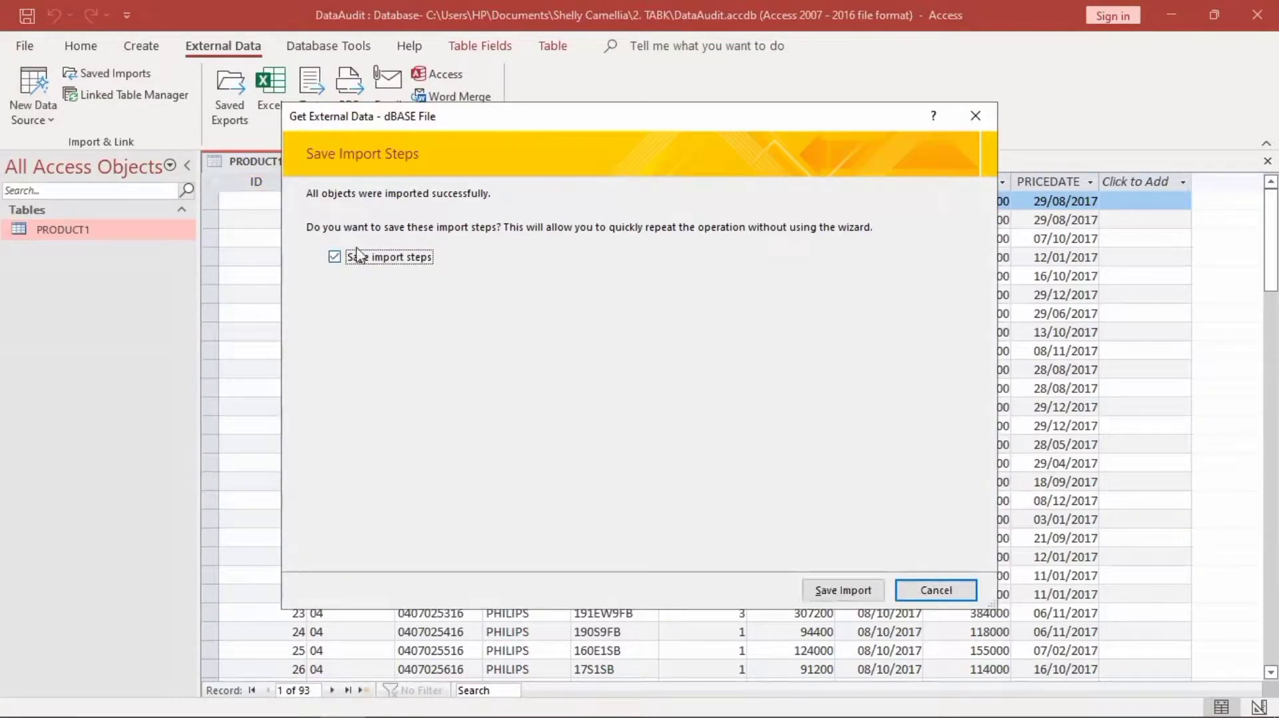
{"action": "left_click", "coordinate": [865, 591]}
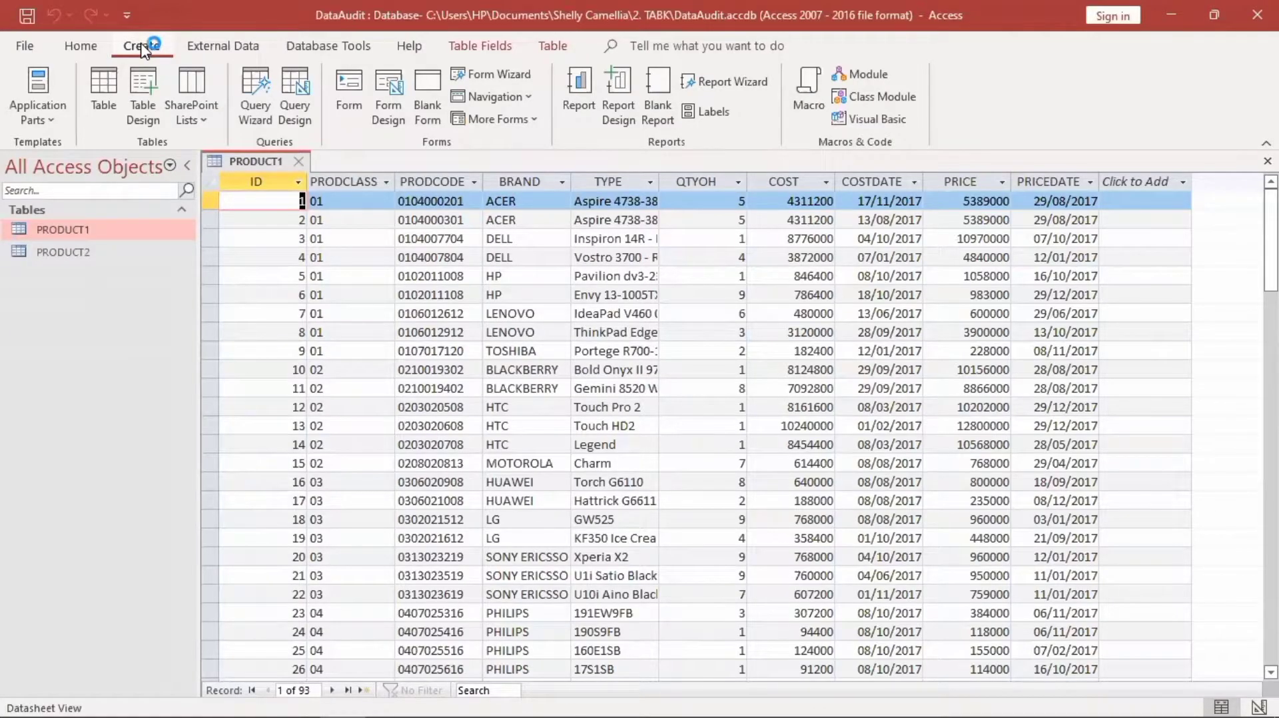
- Create a new query in SQL view and write SELECT*FROM Product1 as its first line
{"action": "left_click", "coordinate": [294, 100]}
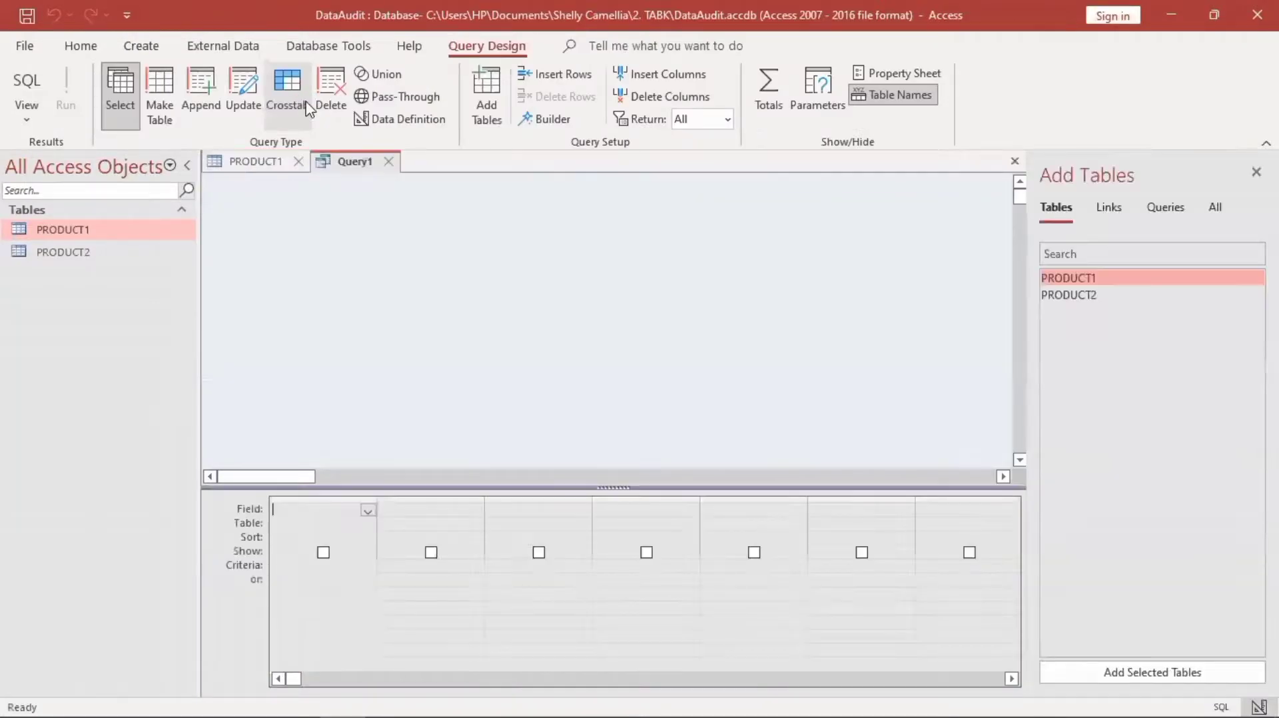
{"action": "left_click", "coordinate": [27, 83]}
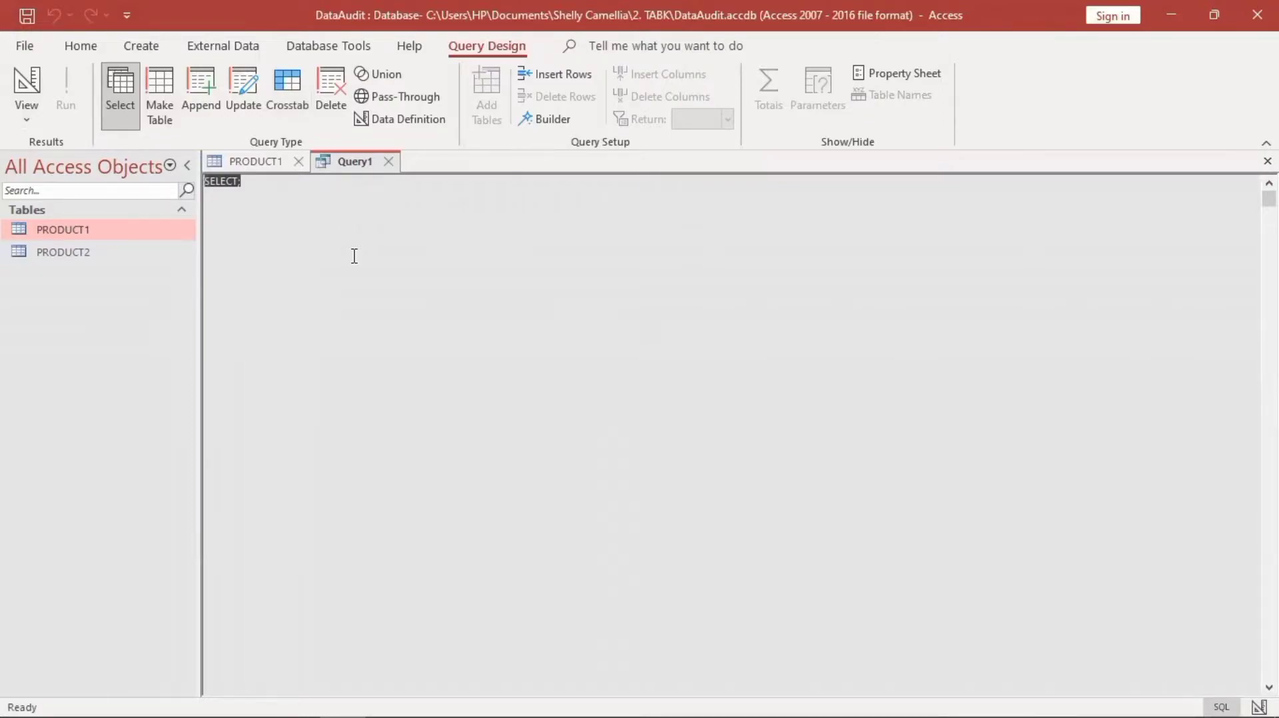
{"action": "left_click", "coordinate": [397, 249]}
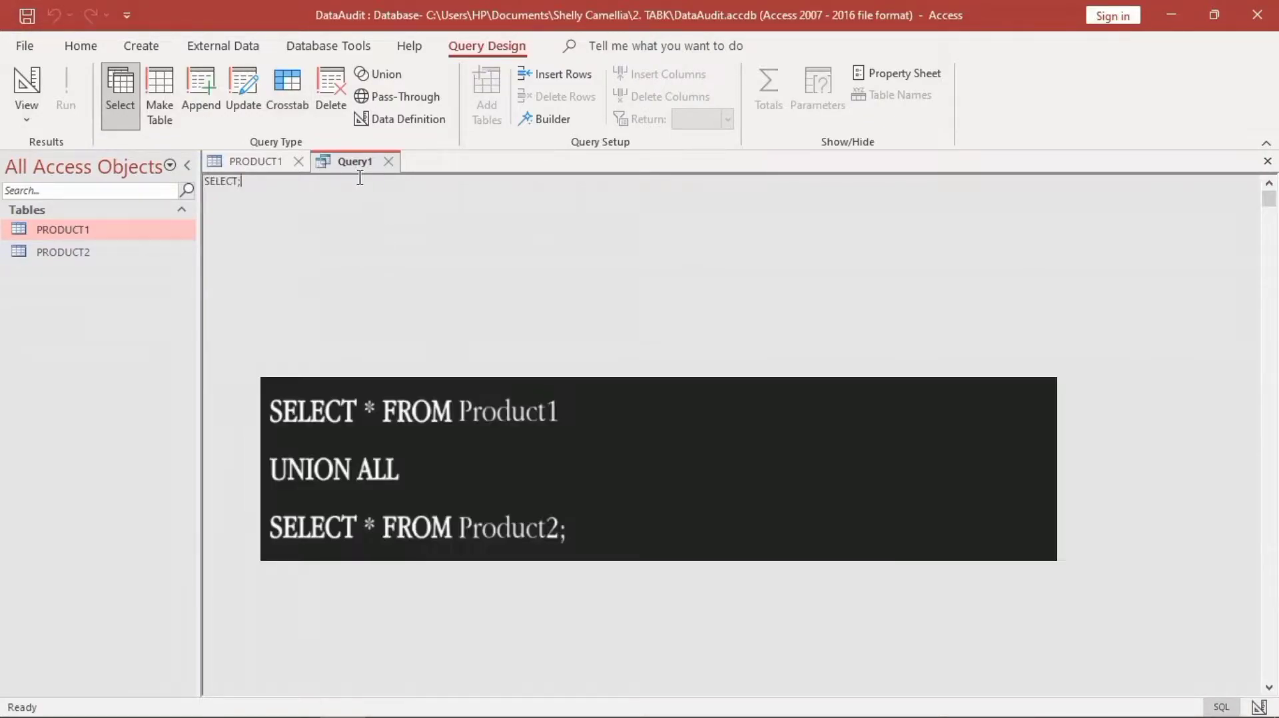
{"action": "type", "text": "*"}
{"action": "key", "text": "BackSpace"}
{"action": "key", "text": "BackSpace"}
{"action": "type", "text": "*"}
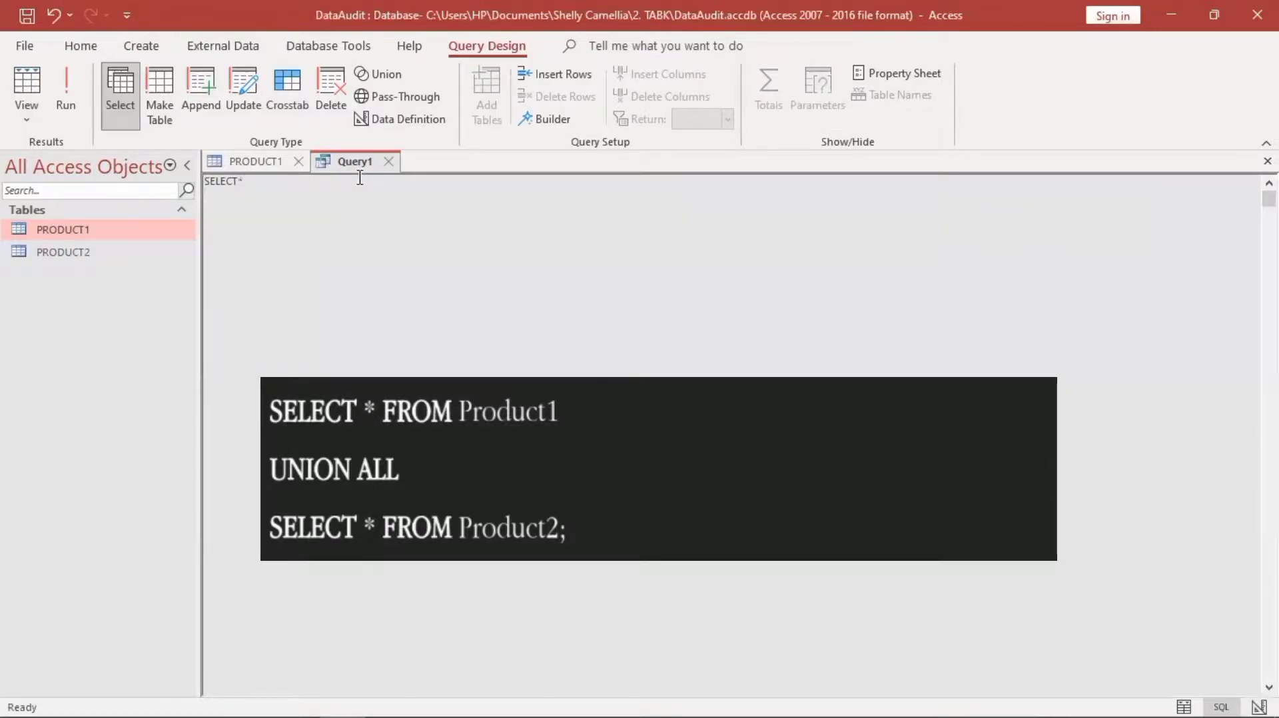
{"action": "type", "text": "FROM Product1"}
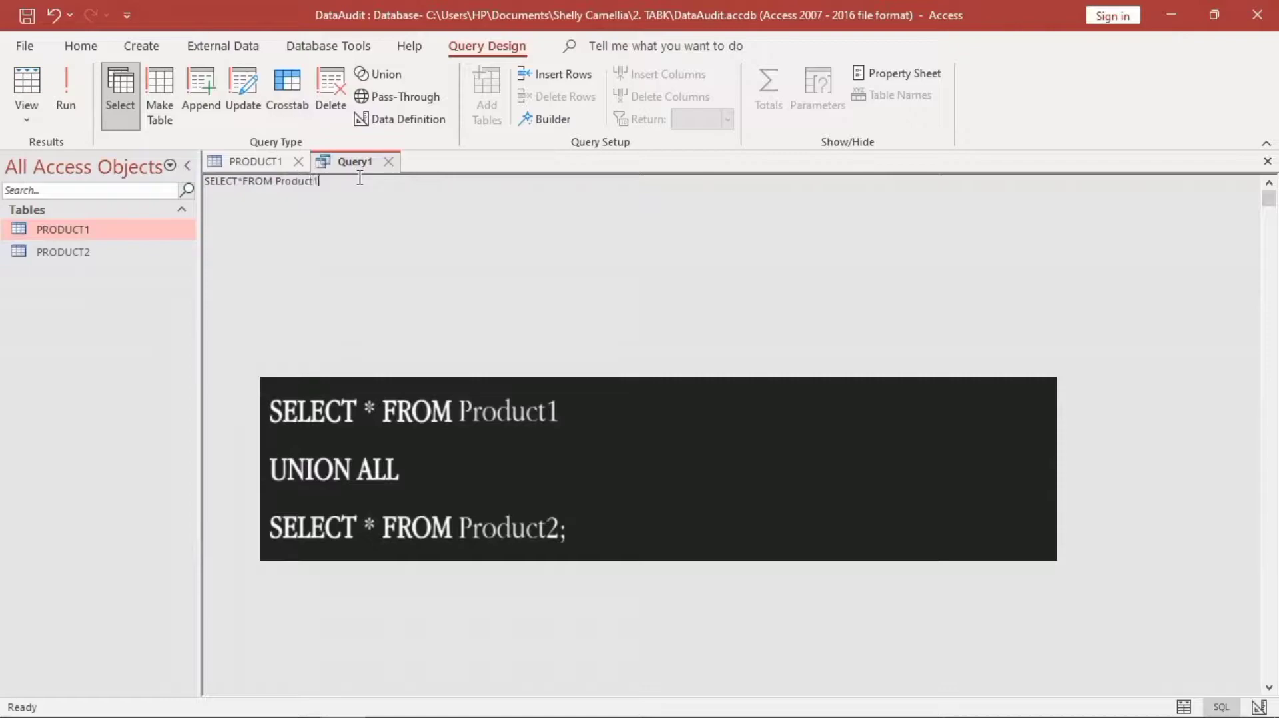
- Add the lines UNION ALL and SELECT*FROM Product2 to the query's SQL
{"action": "key", "text": "Return"}
{"action": "type", "text": "UNION all"}
{"action": "key", "text": "BackSpace"}
{"action": "key", "text": "BackSpace"}
{"action": "key", "text": "BackSpace"}
{"action": "type", "text": "ALL"}
{"action": "key", "text": "Return"}
{"action": "type", "text": "SELEC"}
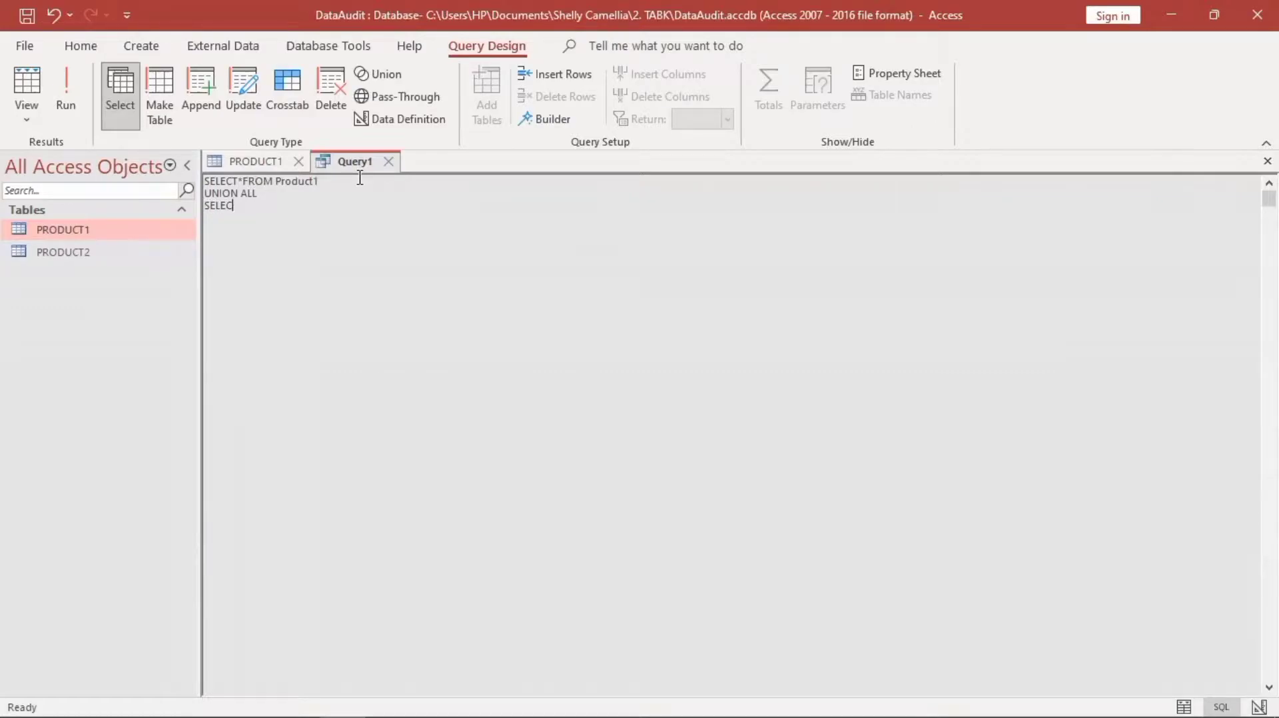
{"action": "type", "text": "T*FROM Product2"}
- Show the union query's results and save the query as Product_Union
{"action": "left_click", "coordinate": [26, 77]}
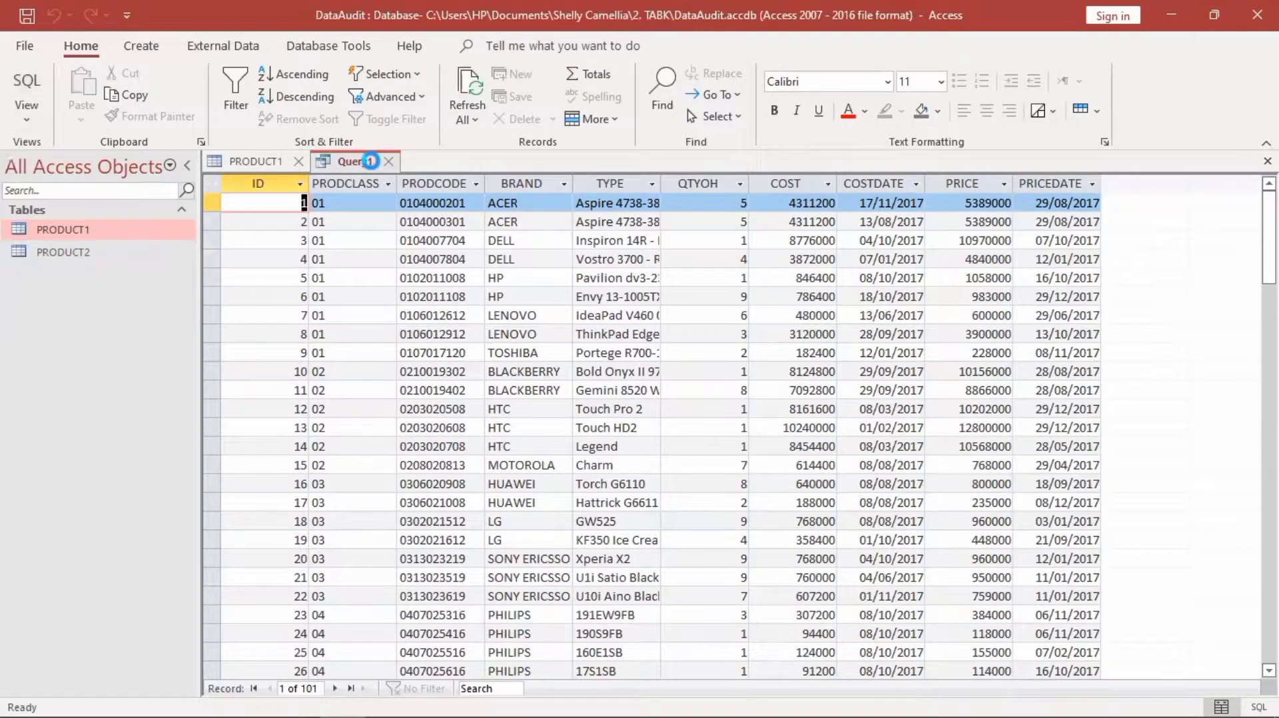
{"action": "key", "text": "ctrl+s"}
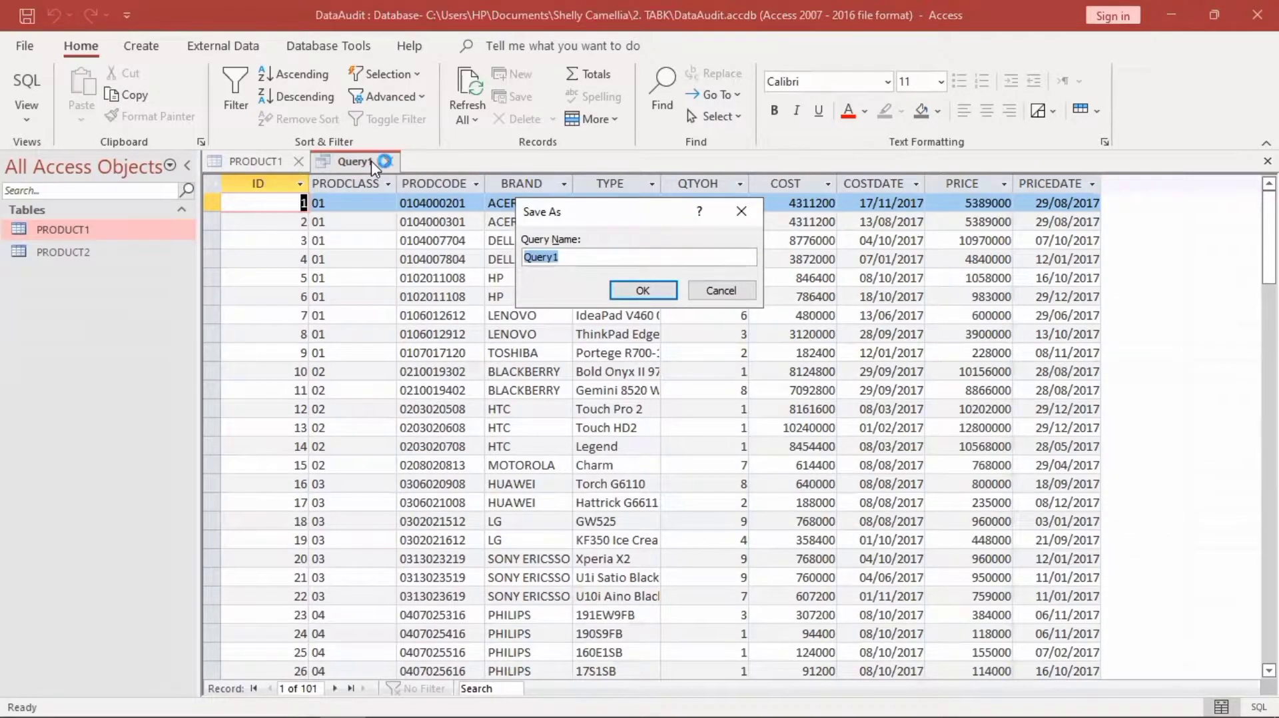
{"action": "type", "text": "Product_Union"}
{"action": "key", "text": "Return"}
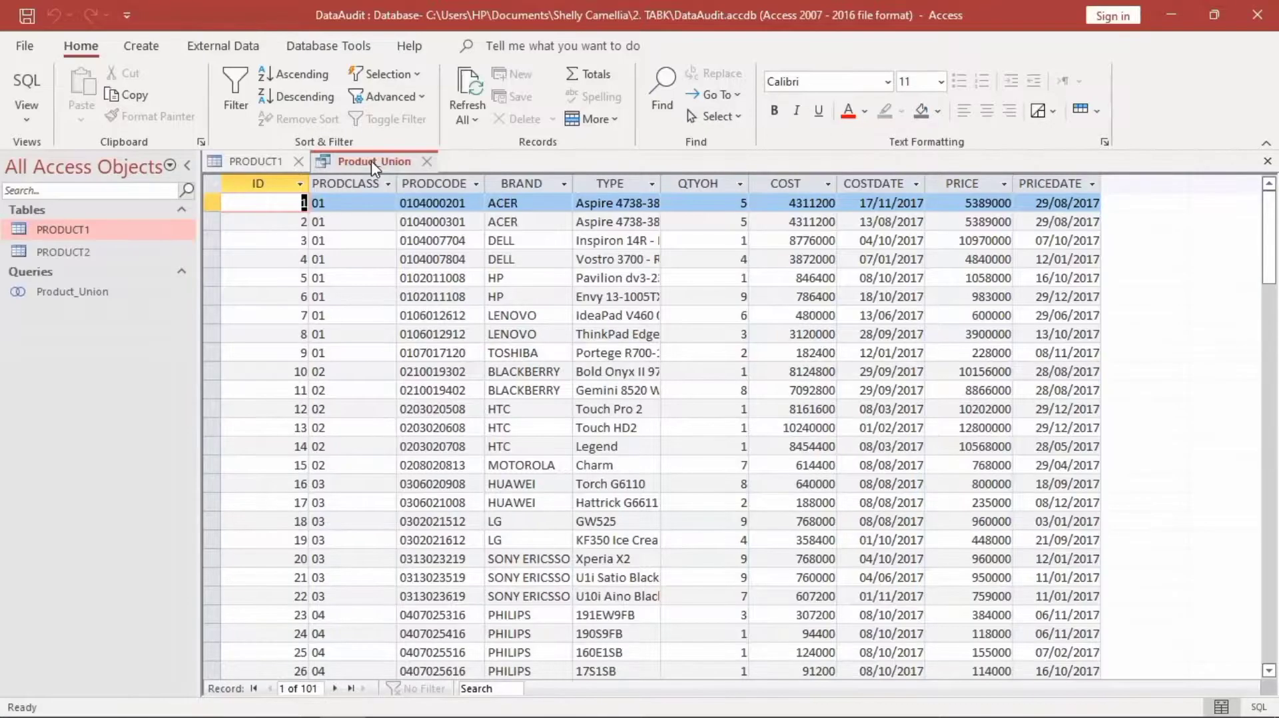
- Create a new query in SQL view containing SELECT*INTO Product and, on the second line, FROM Product_Union
{"action": "left_click", "coordinate": [155, 52]}
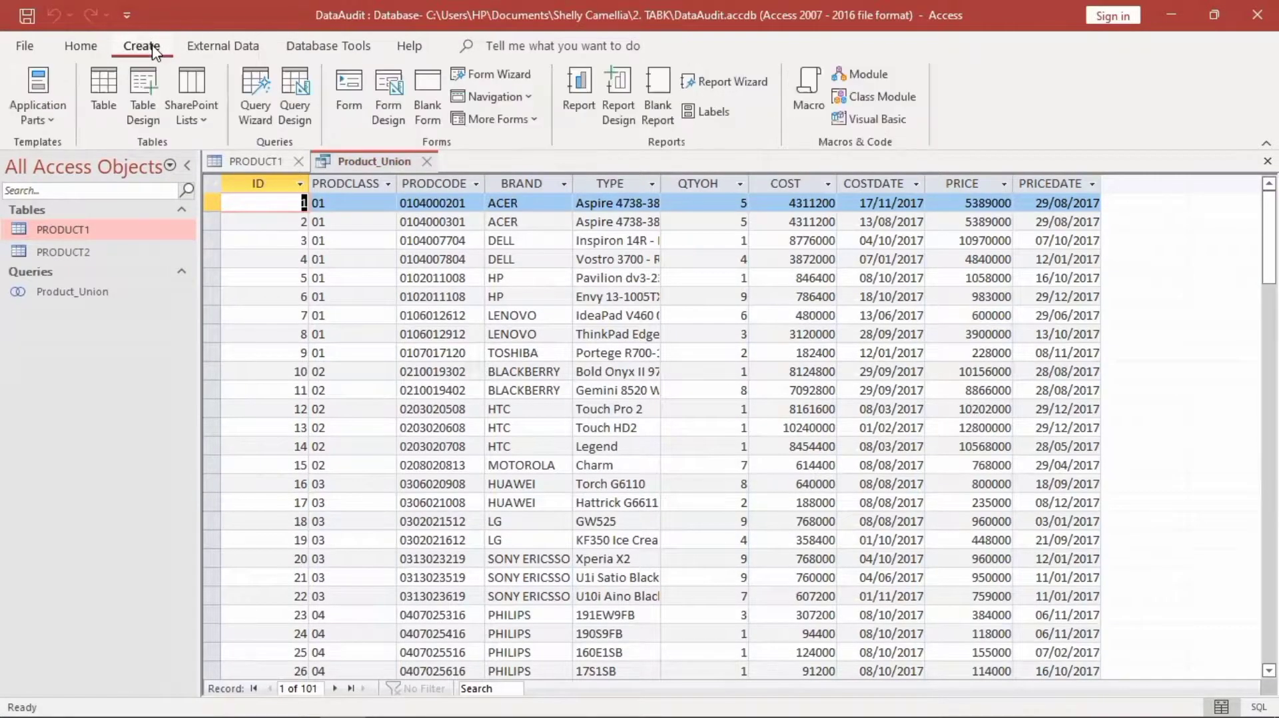
{"action": "left_click", "coordinate": [297, 92]}
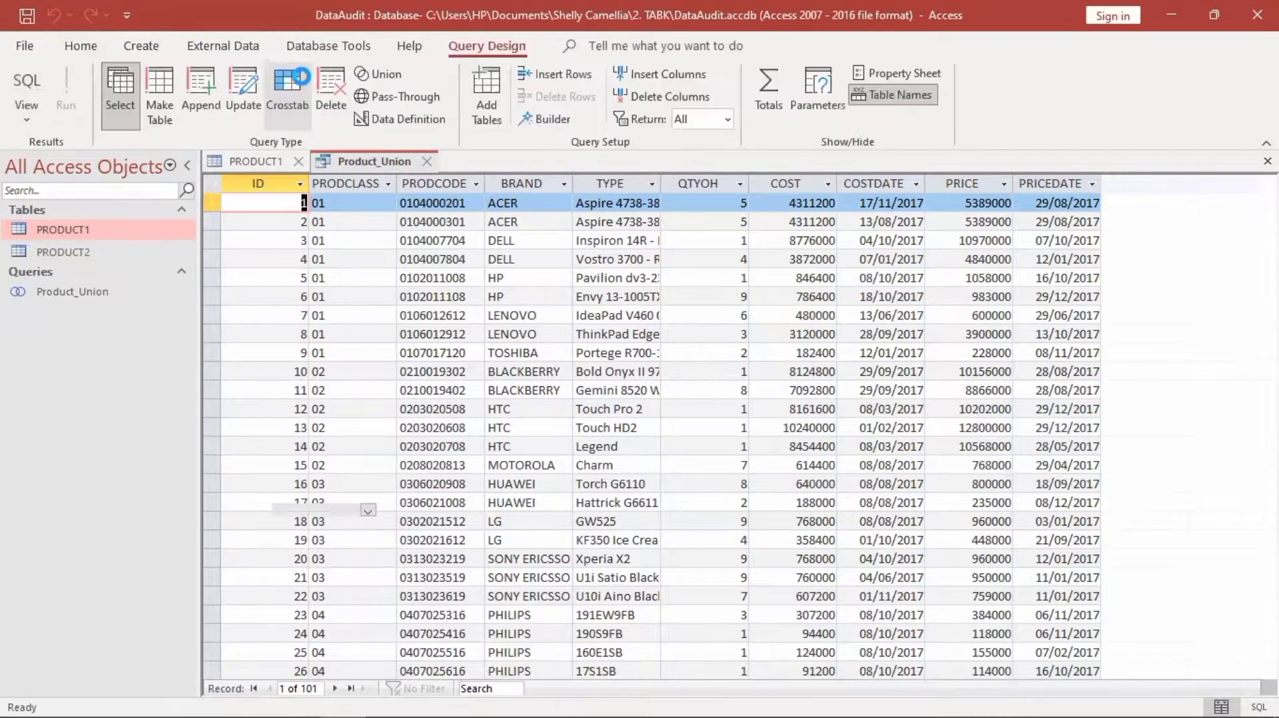
{"action": "left_click", "coordinate": [26, 86]}
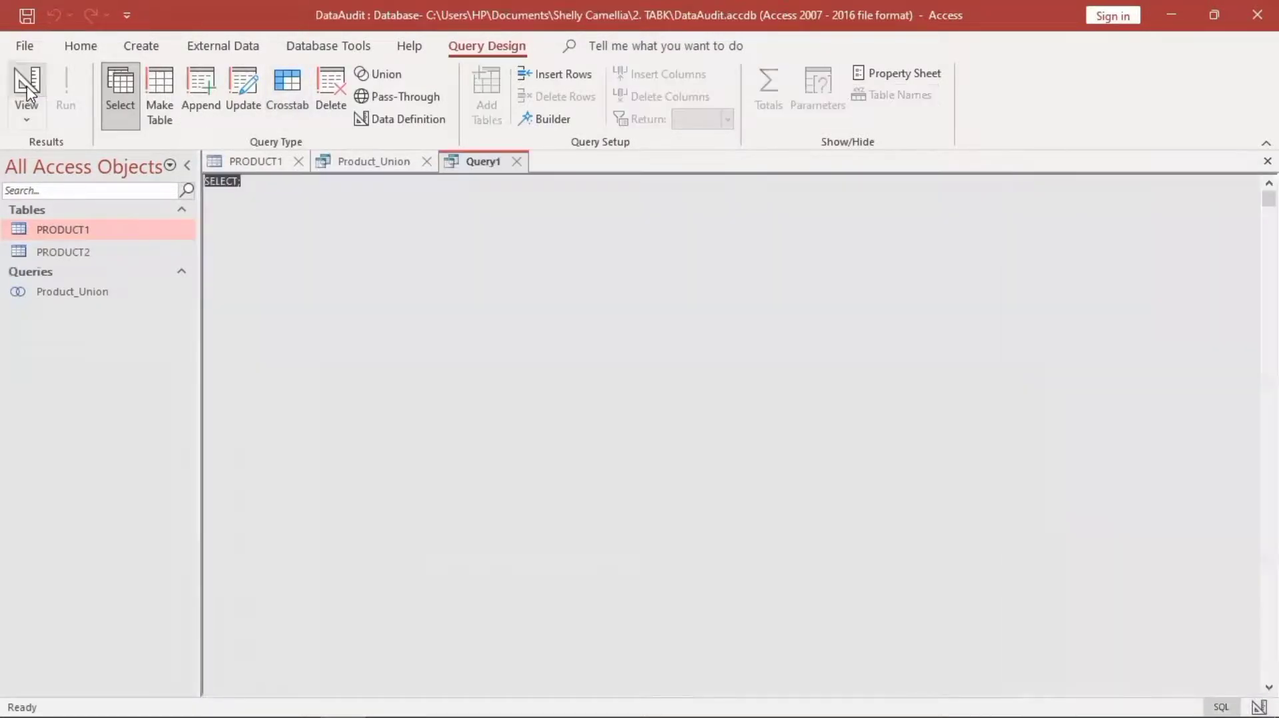
{"action": "left_click", "coordinate": [292, 207]}
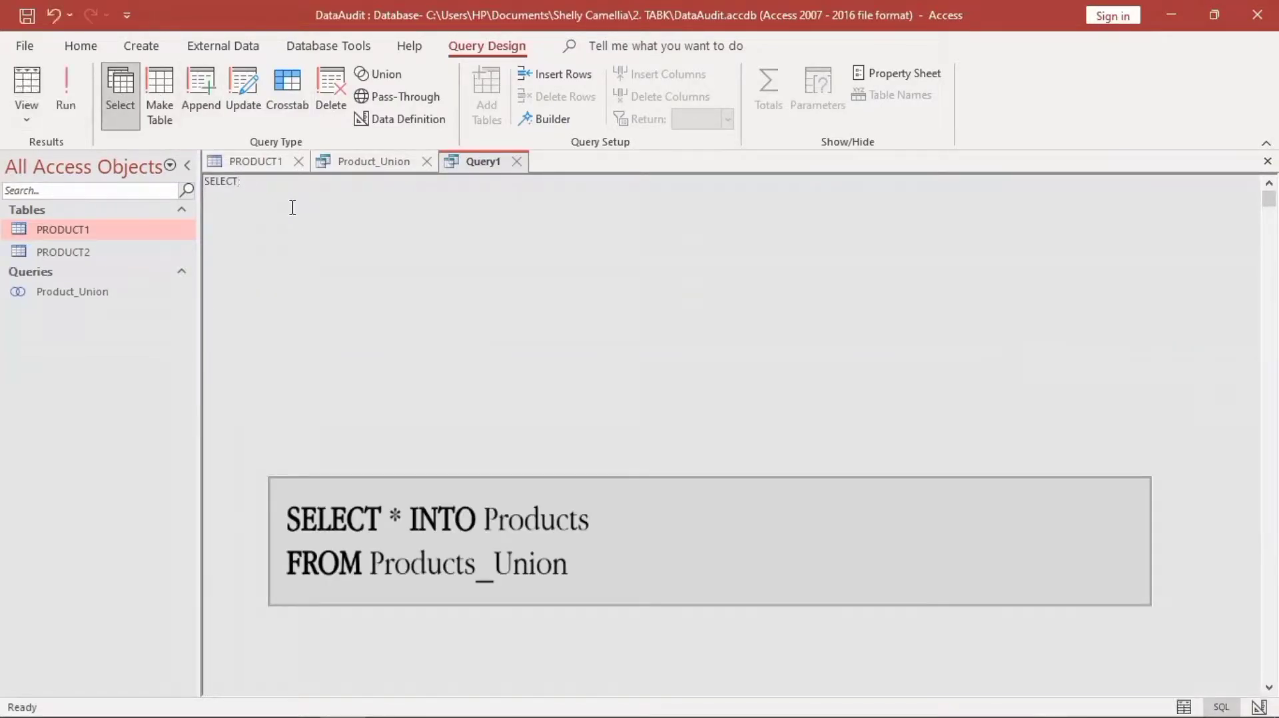
{"action": "type", "text": "INTO Product FROM"}
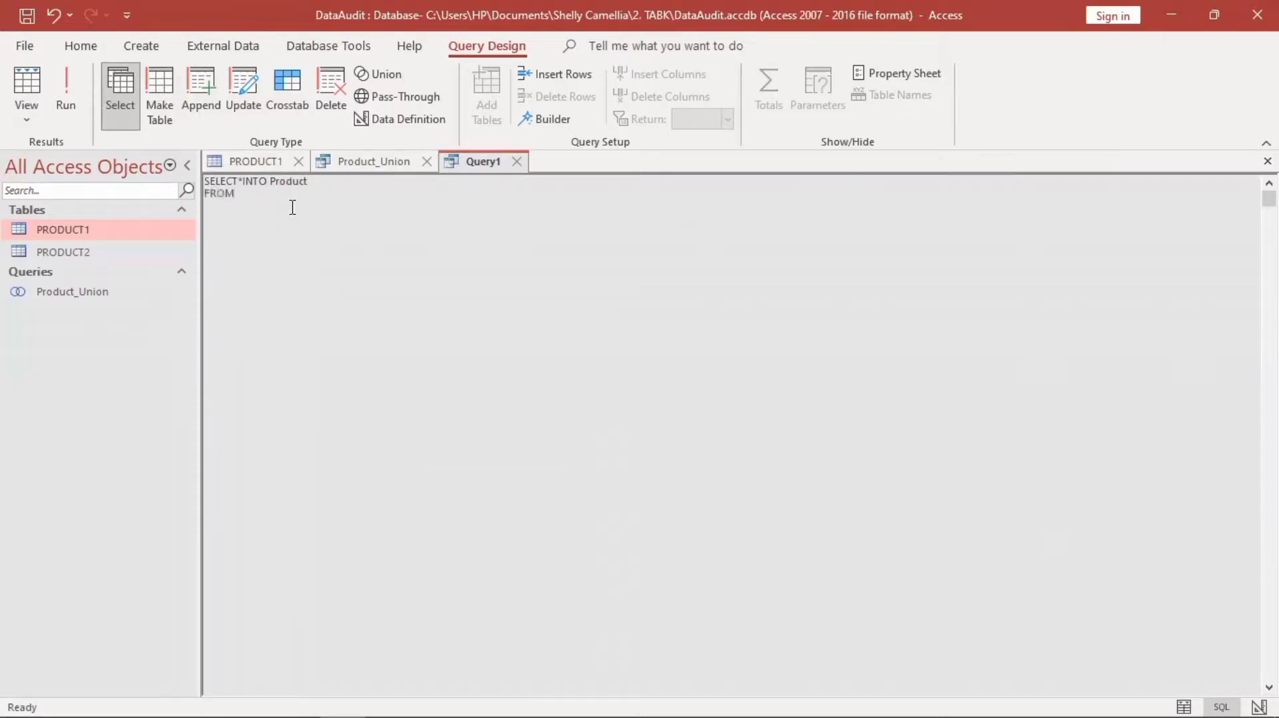
{"action": "type", "text": " Product_Union"}
- Run the make-table query, accept adding the rows, and open the new Product table
{"action": "left_click", "coordinate": [80, 100]}
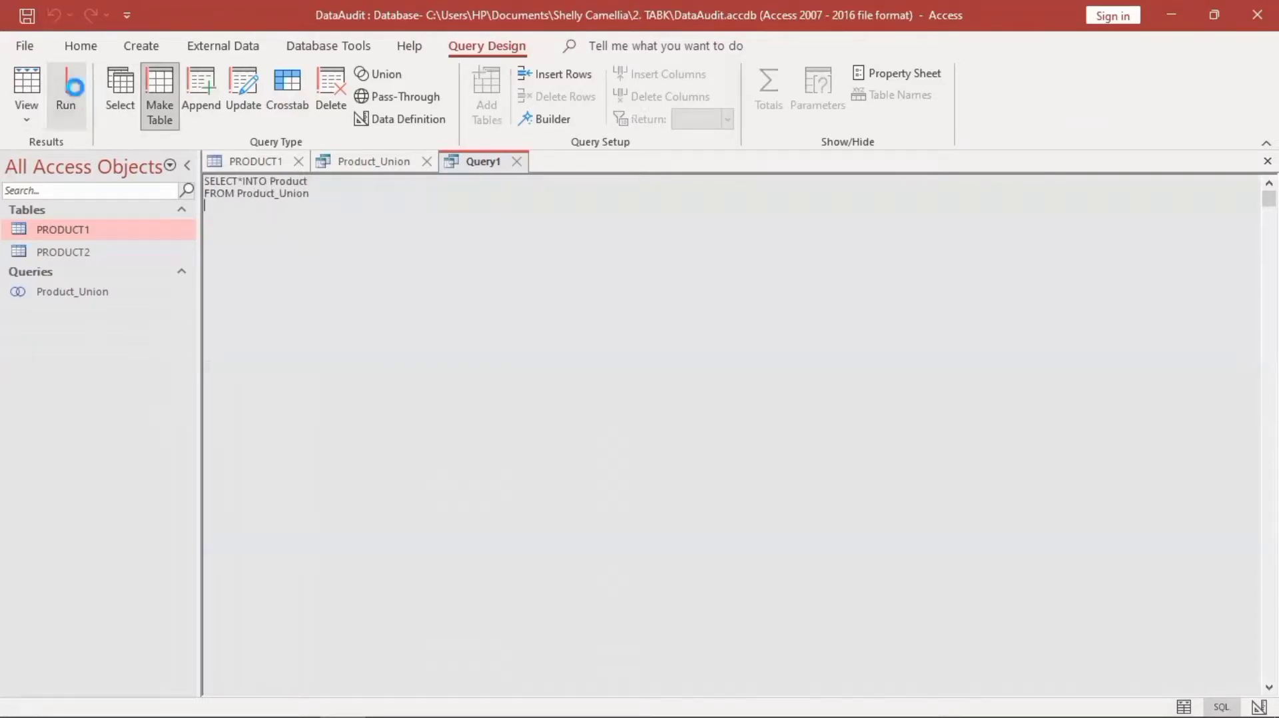
{"action": "left_click", "coordinate": [607, 431]}
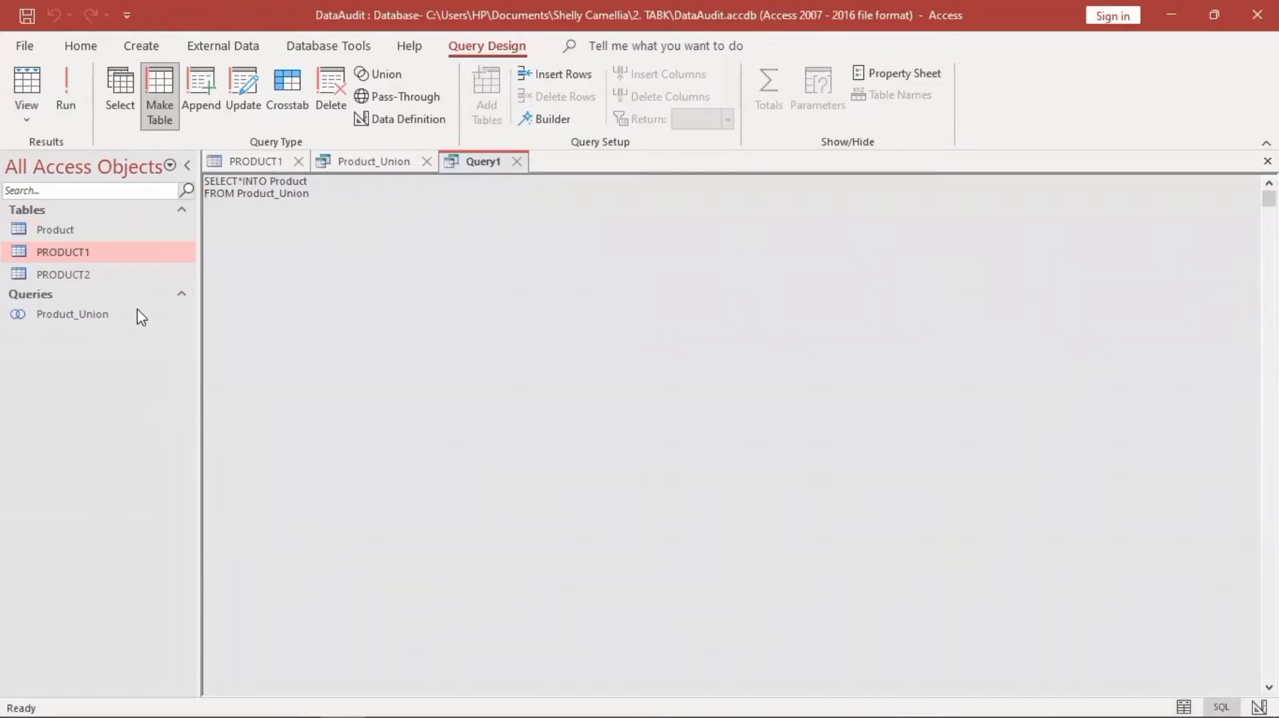
{"action": "double_click", "coordinate": [69, 229]}
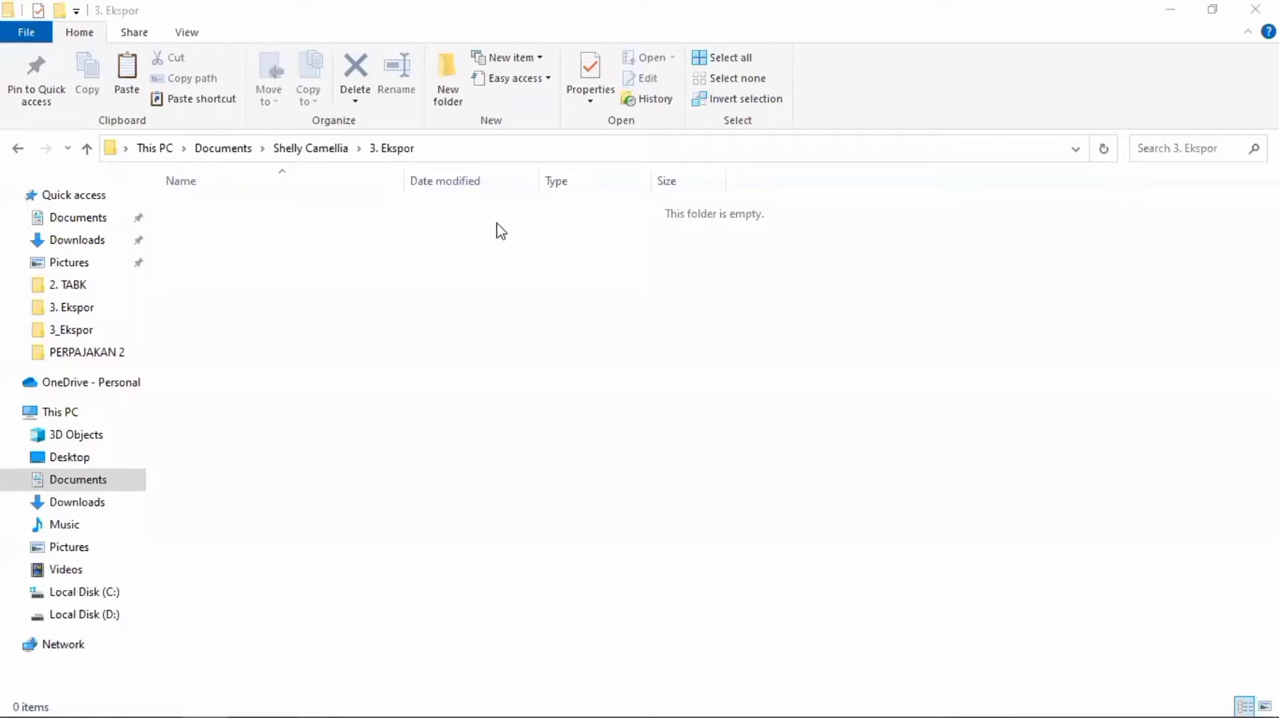
- In File Explorer, create a Microsoft Access database named Data_ProductNew in the "3. Ekspor" folder
{"action": "right_click", "coordinate": [324, 255]}
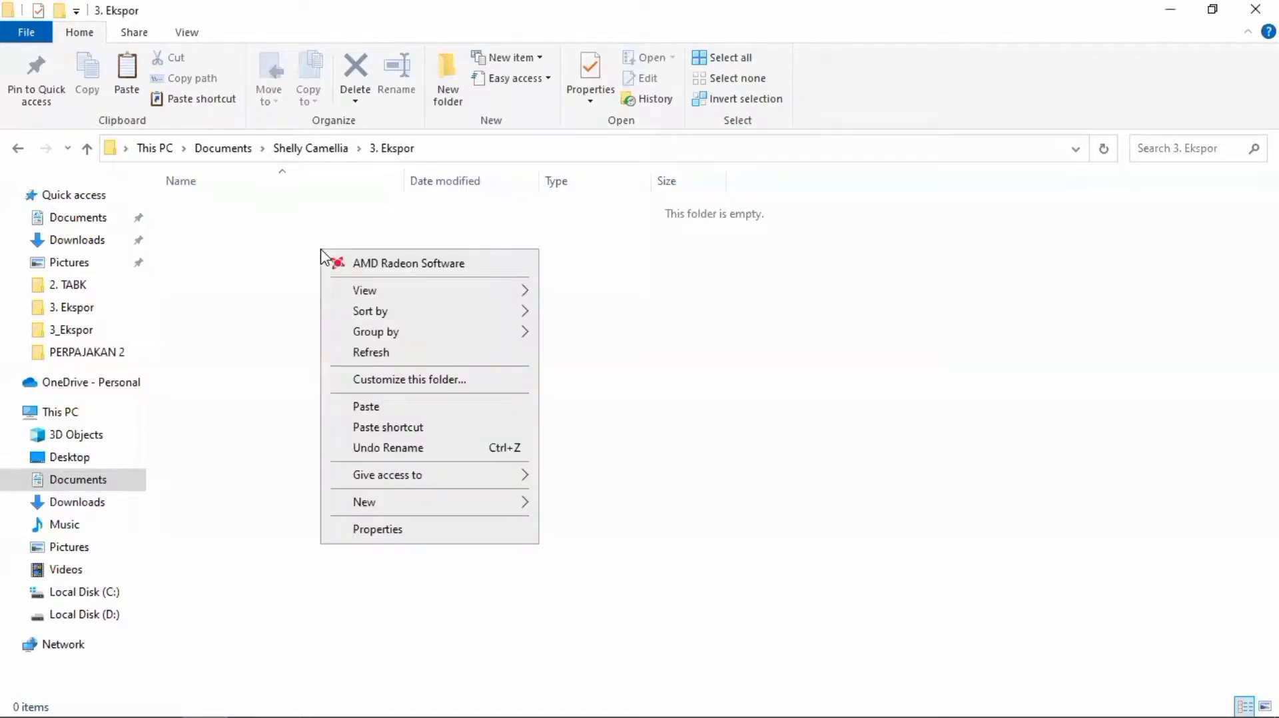
{"action": "left_click", "coordinate": [391, 503]}
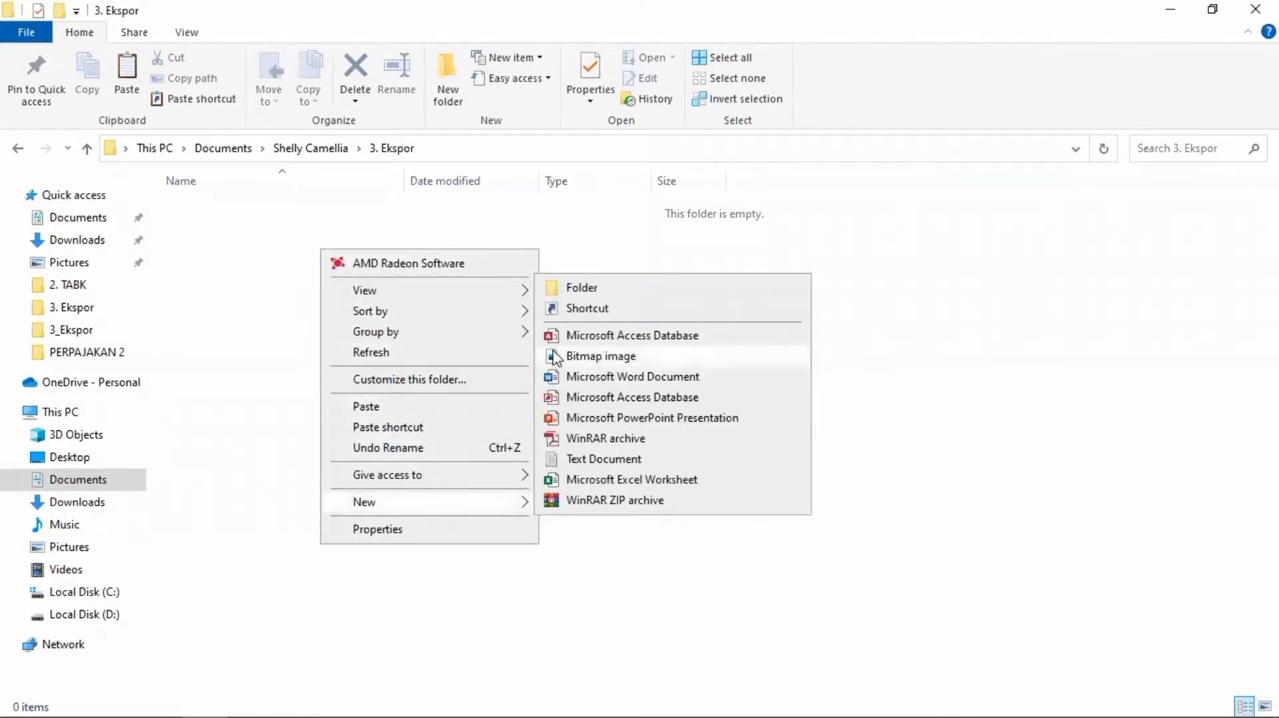
{"action": "left_click", "coordinate": [600, 335]}
{"action": "key", "text": "BackSpace"}
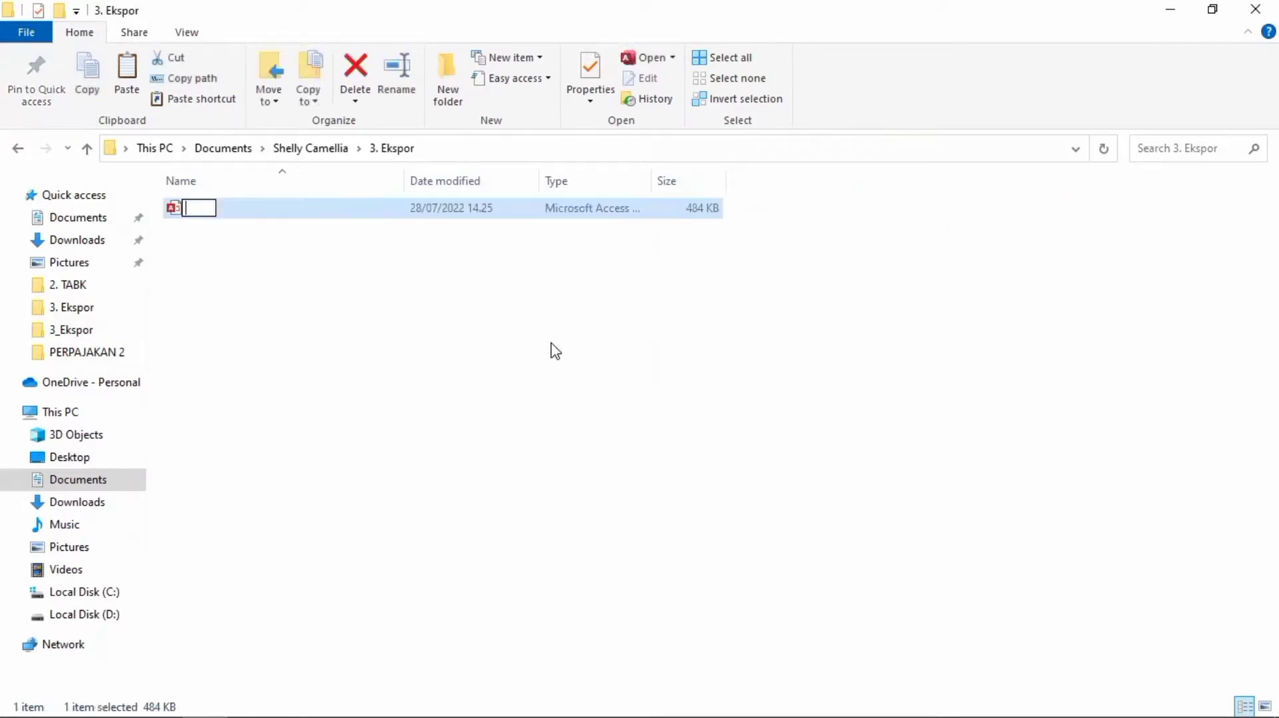
{"action": "type", "text": "Data_ProductNew"}
{"action": "key", "text": "Return"}
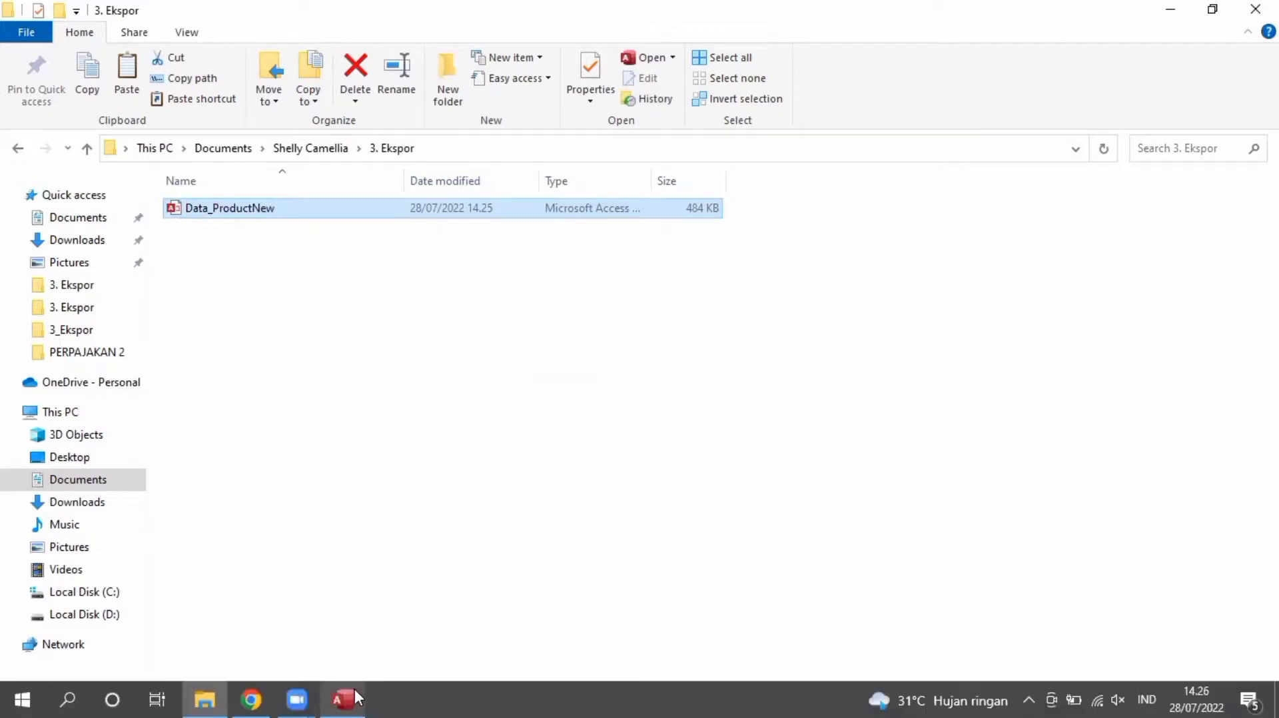
- Switch back to the DataAudit database in Access and start exporting Product to Data_ProductNew.accdb in the "3. Ekspor" folder
{"action": "left_click", "coordinate": [354, 693]}
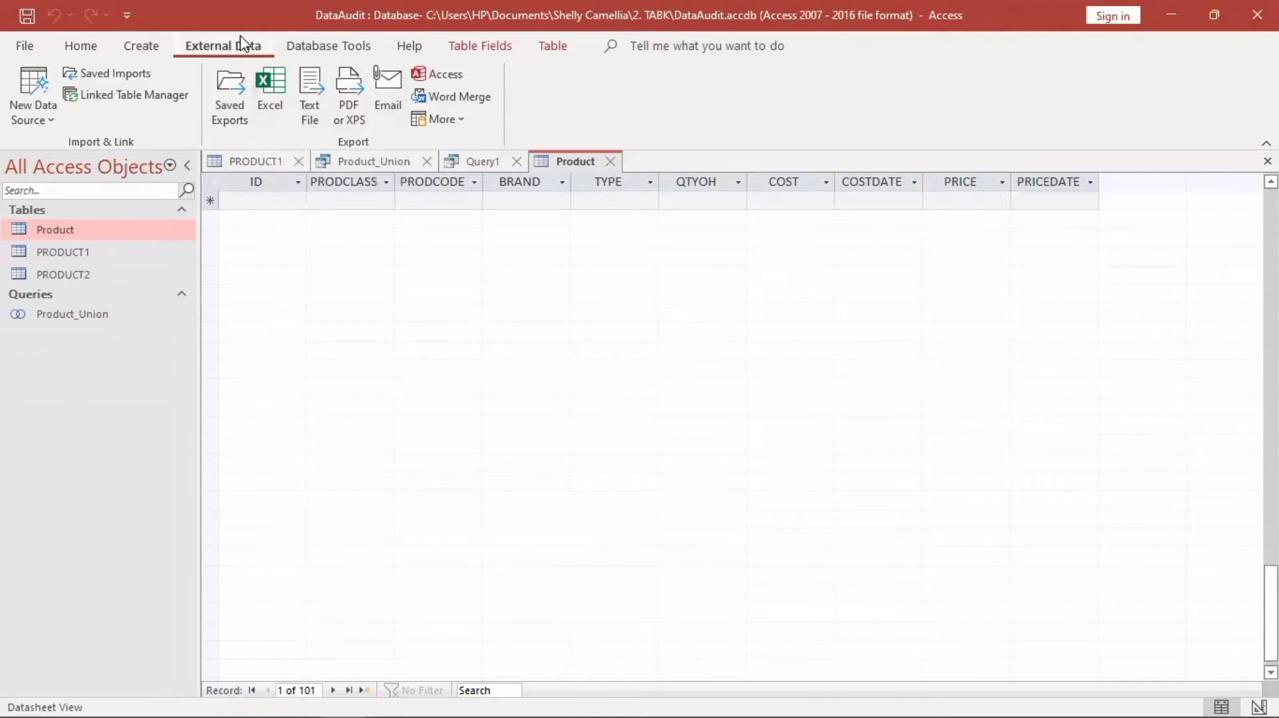
{"action": "left_click", "coordinate": [437, 74]}
{"action": "left_click", "coordinate": [946, 228]}
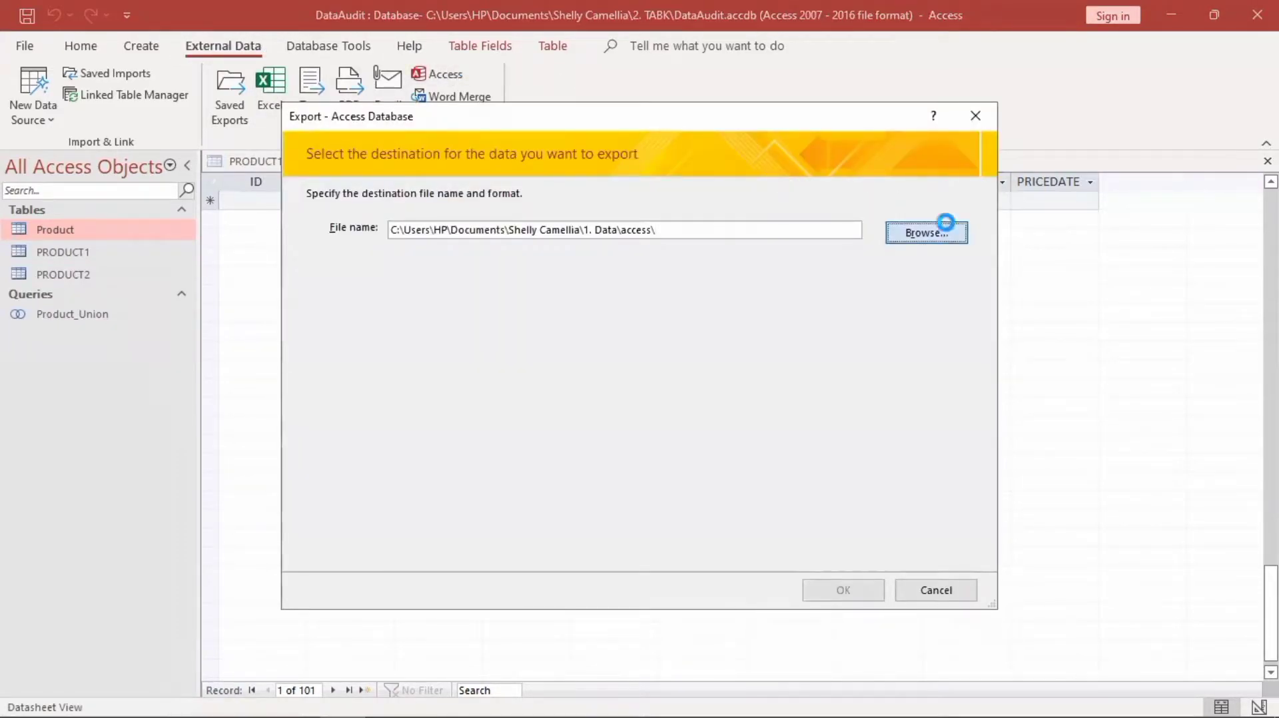
{"action": "scroll", "coordinate": [395, 297], "scroll_direction": "up", "scroll_amount": 5}
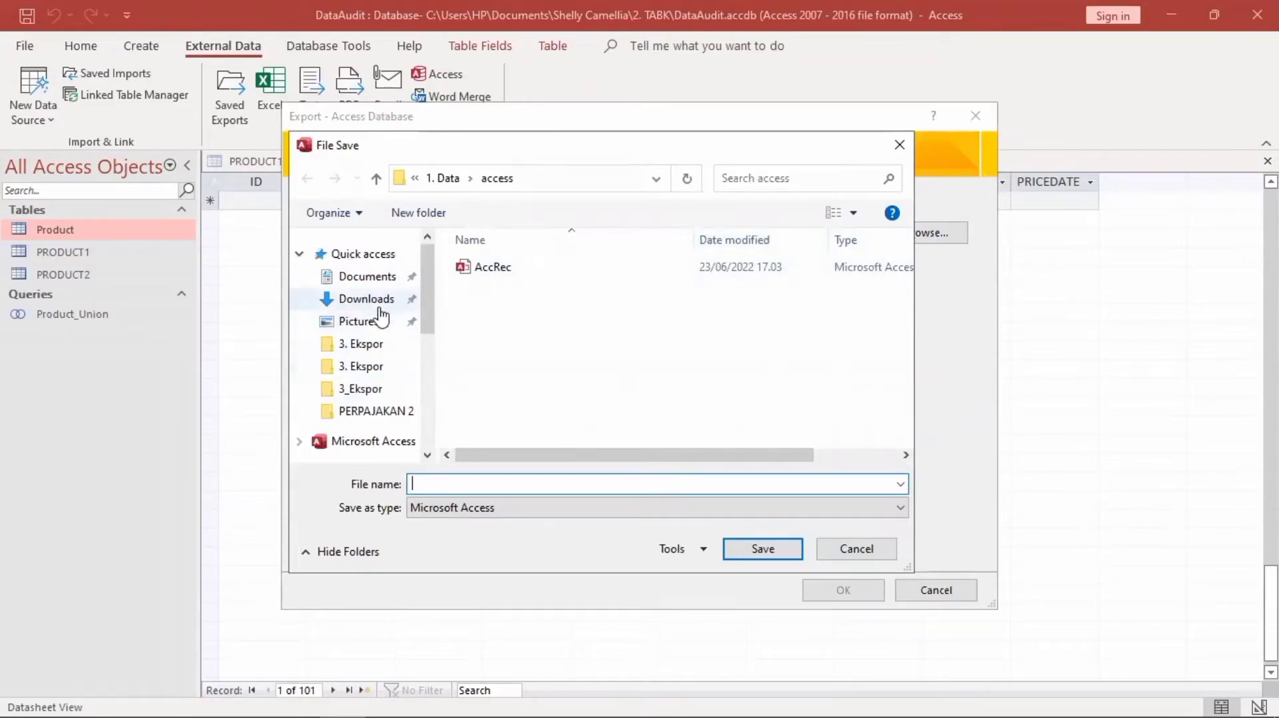
{"action": "left_click", "coordinate": [366, 277]}
{"action": "double_click", "coordinate": [541, 280]}
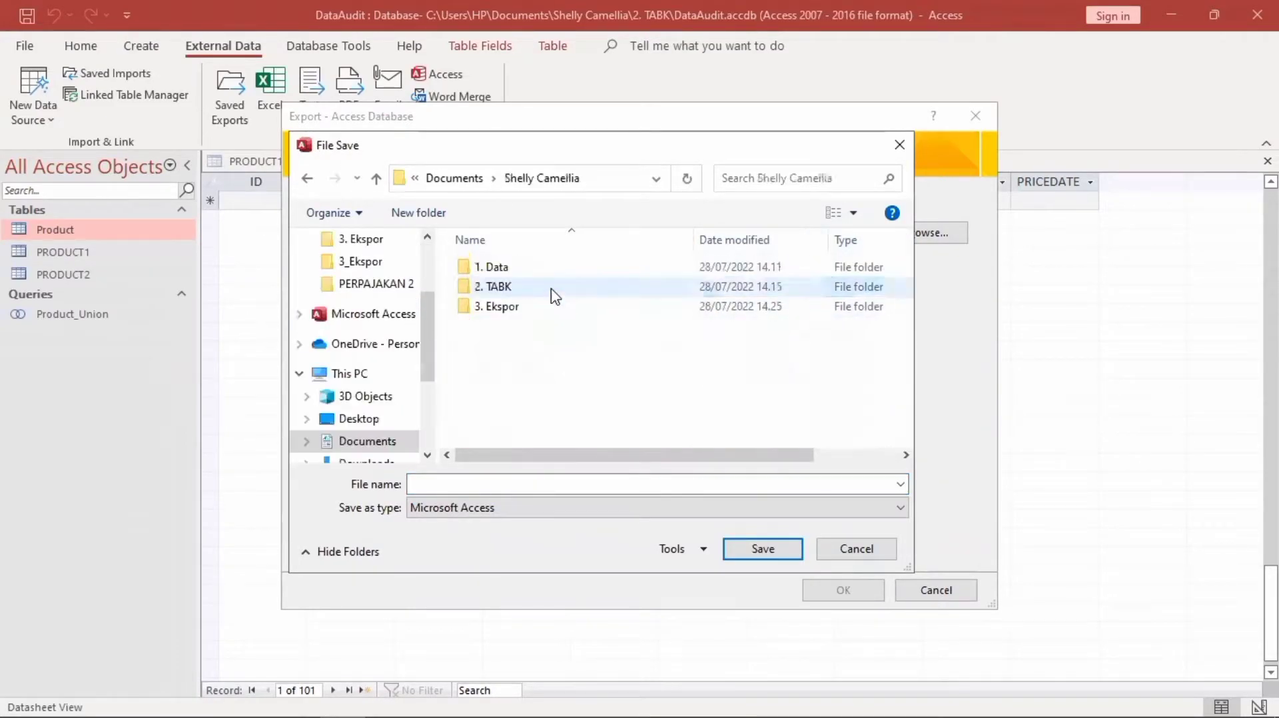
{"action": "left_click", "coordinate": [562, 307]}
{"action": "double_click", "coordinate": [562, 306]}
{"action": "double_click", "coordinate": [558, 268]}
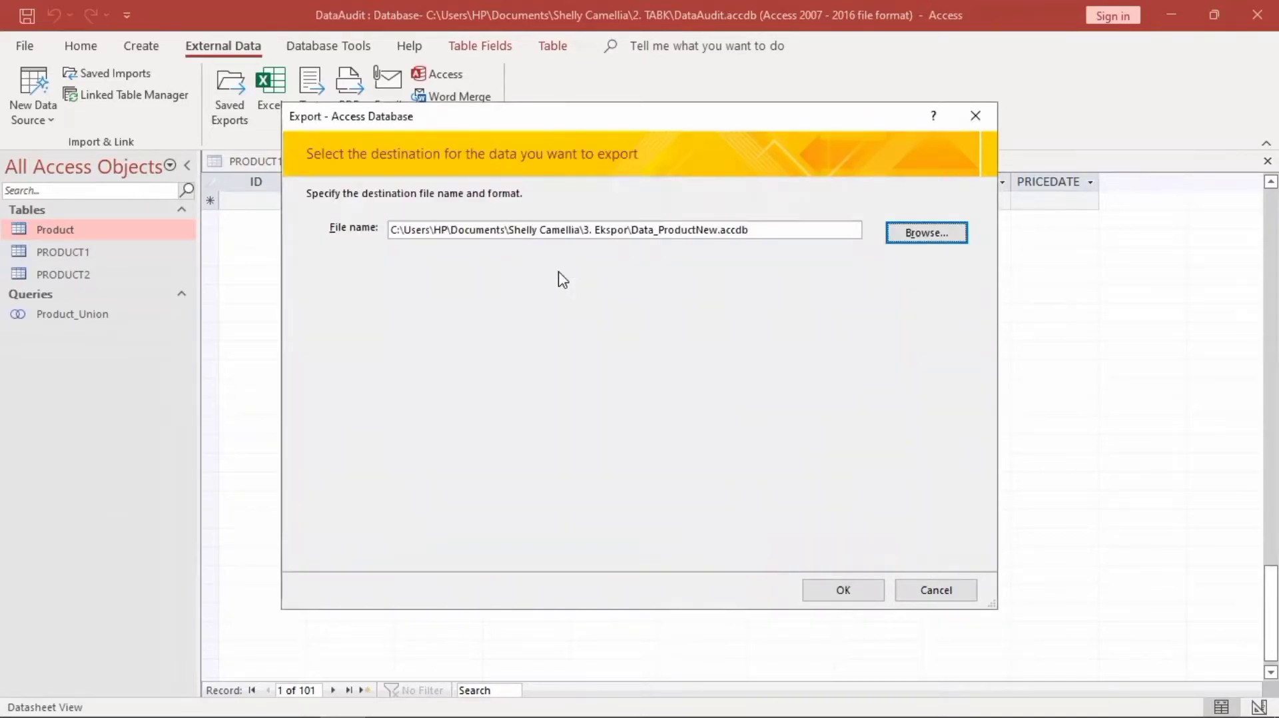
- Export the table as Product with Definition and Data, and save the export steps
{"action": "left_click", "coordinate": [844, 590]}
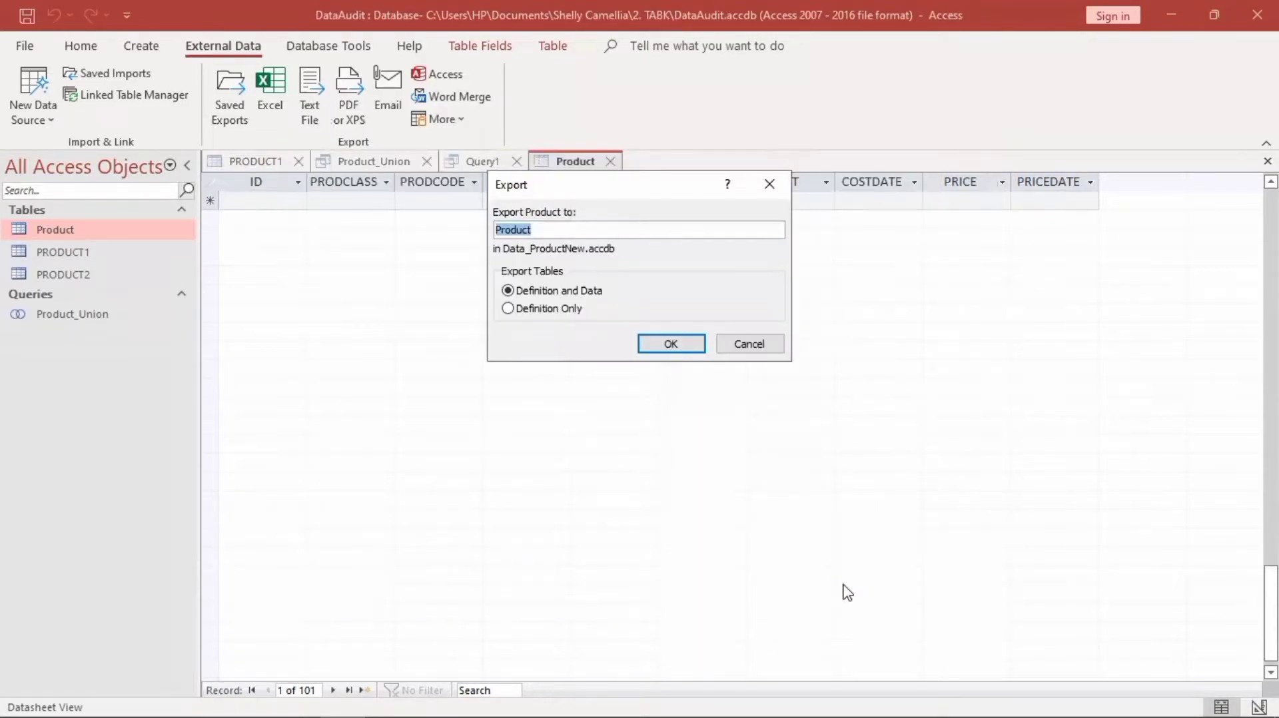
{"action": "left_click", "coordinate": [667, 345]}
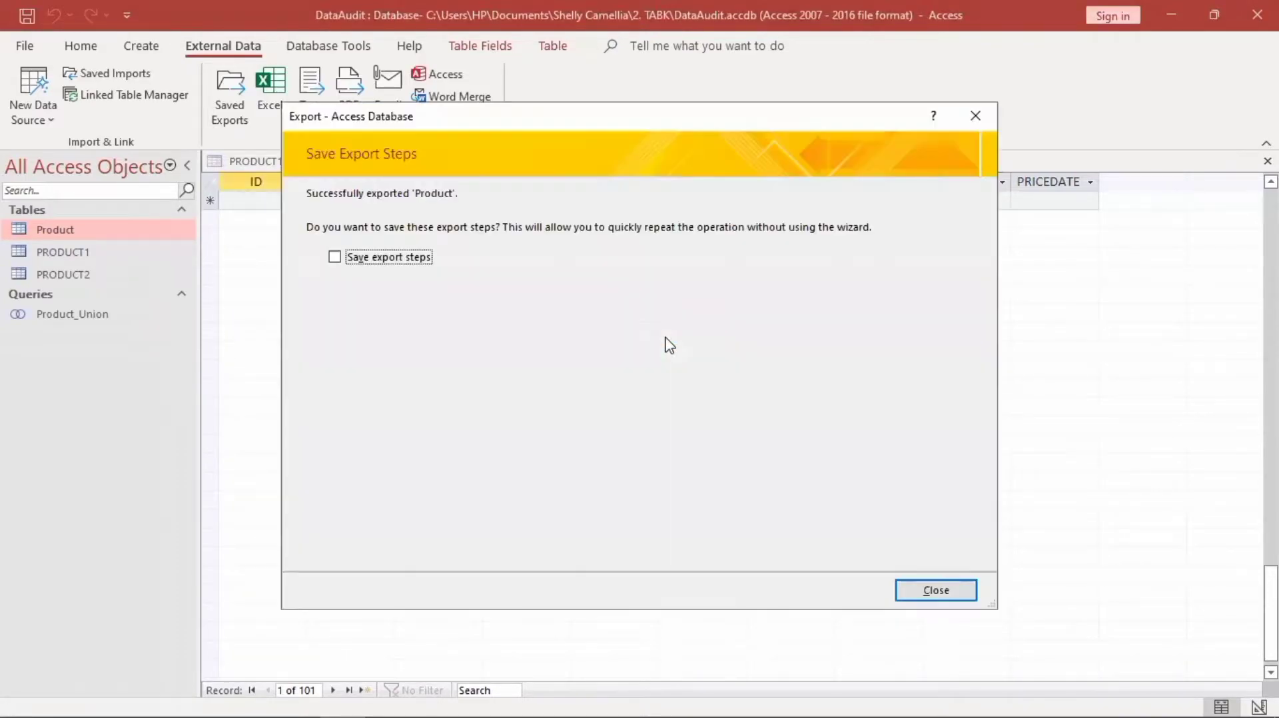
{"action": "left_click", "coordinate": [342, 257]}
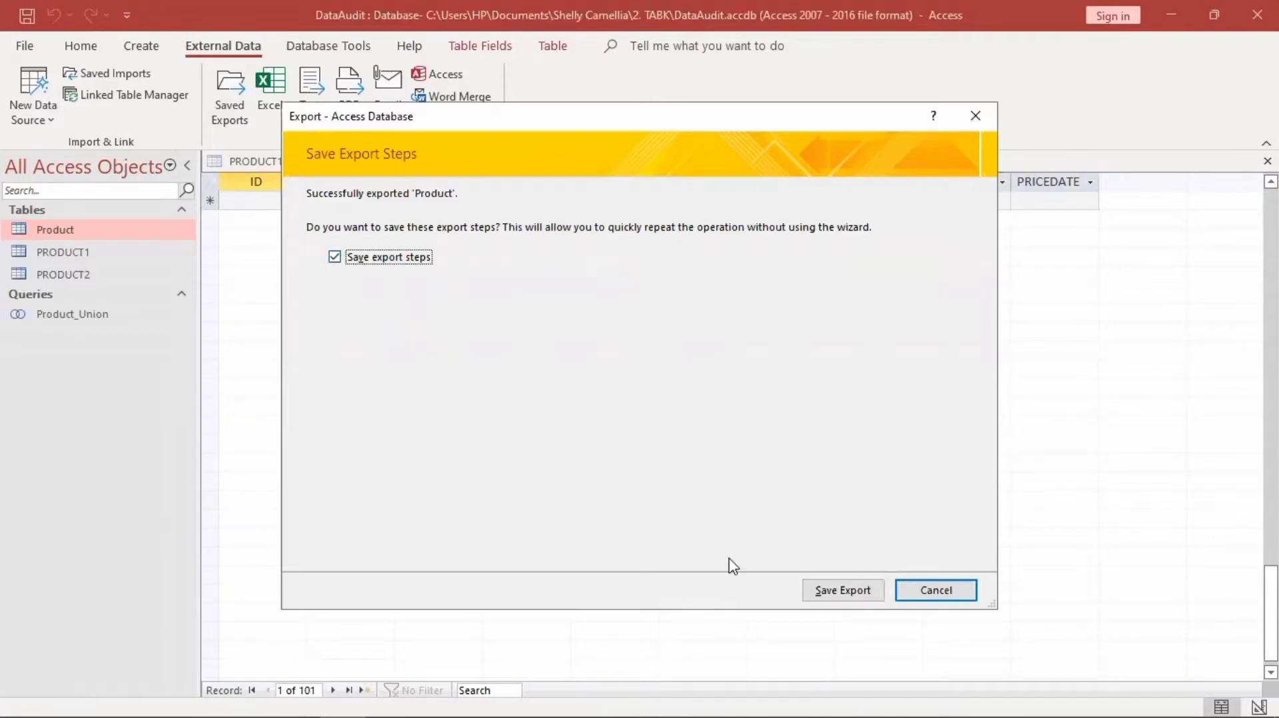
{"action": "left_click", "coordinate": [841, 592]}
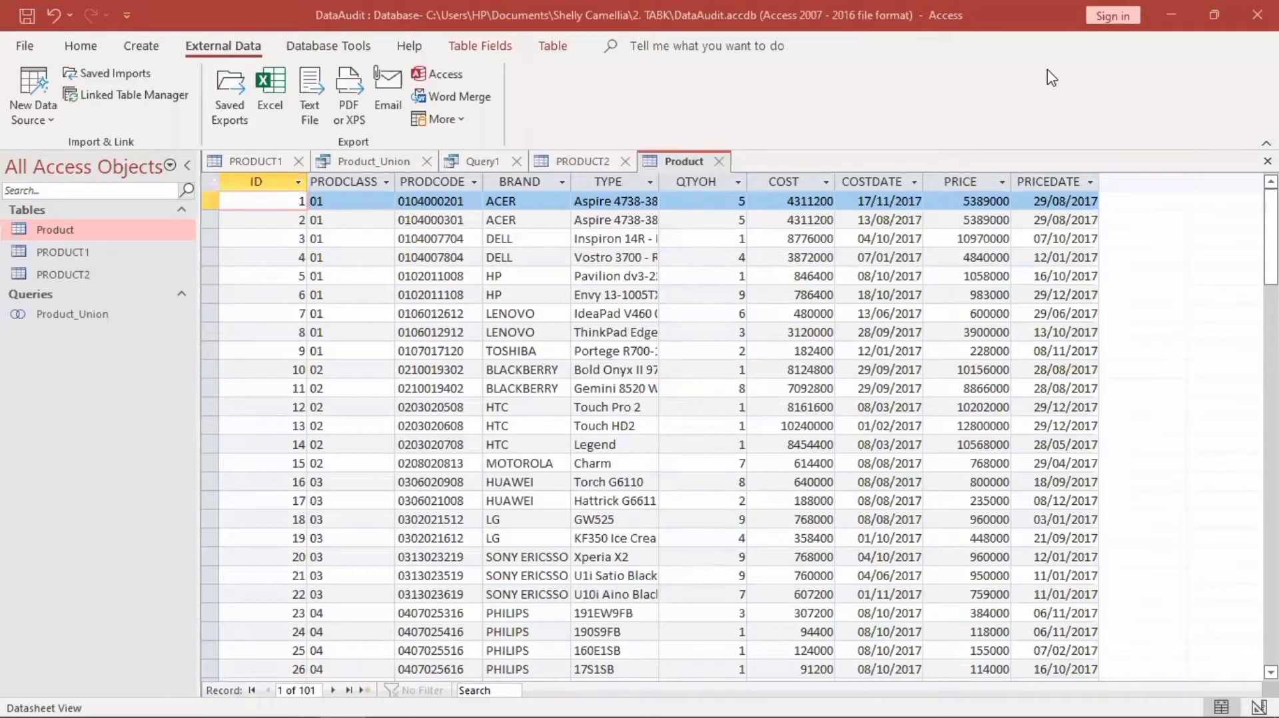
- Close the DataAudit database and open the Product table in the Data_ProductNew database from File Explorer
{"action": "left_click", "coordinate": [1257, 14]}
{"action": "left_click", "coordinate": [646, 420]}
{"action": "left_click", "coordinate": [646, 420]}
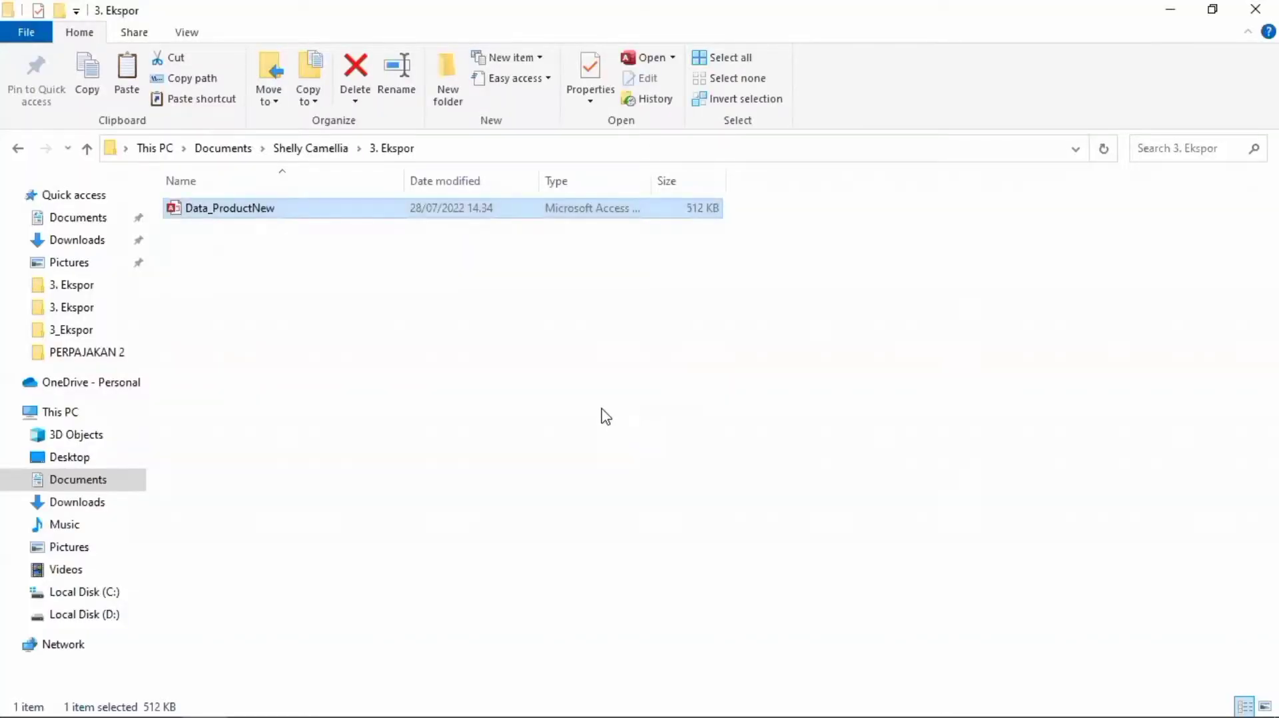
{"action": "double_click", "coordinate": [459, 216]}
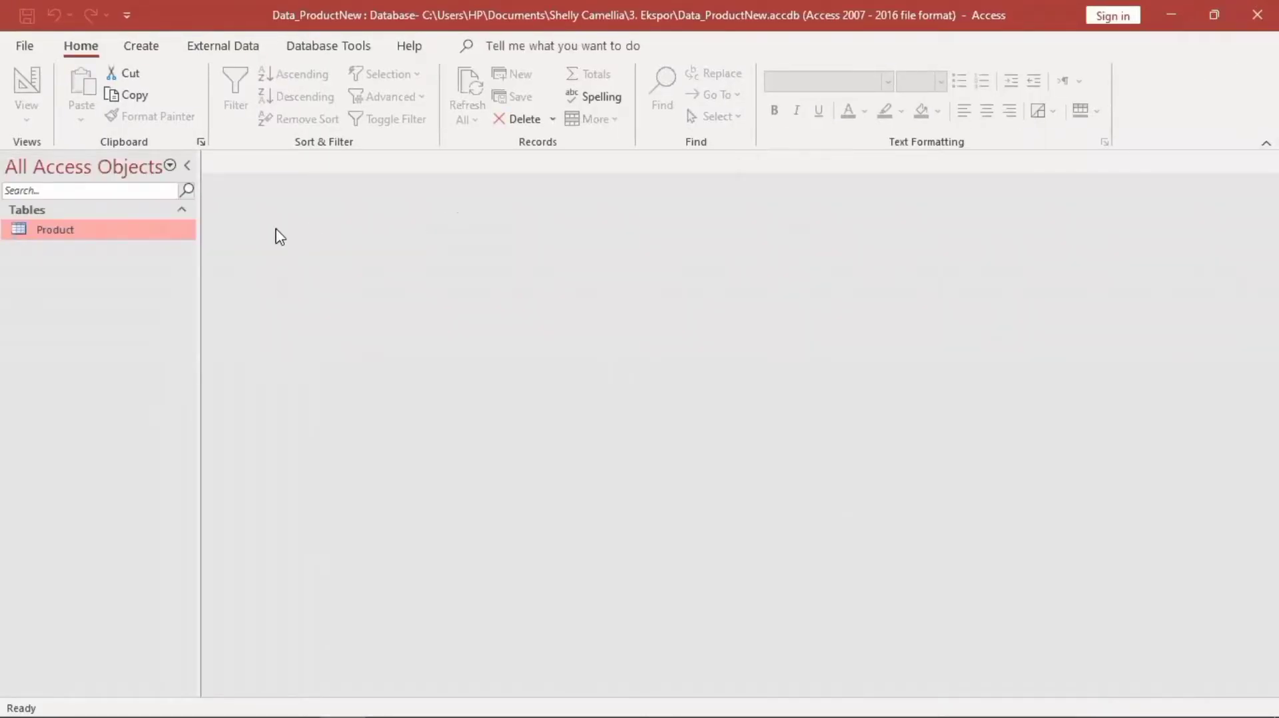
{"action": "double_click", "coordinate": [143, 244]}
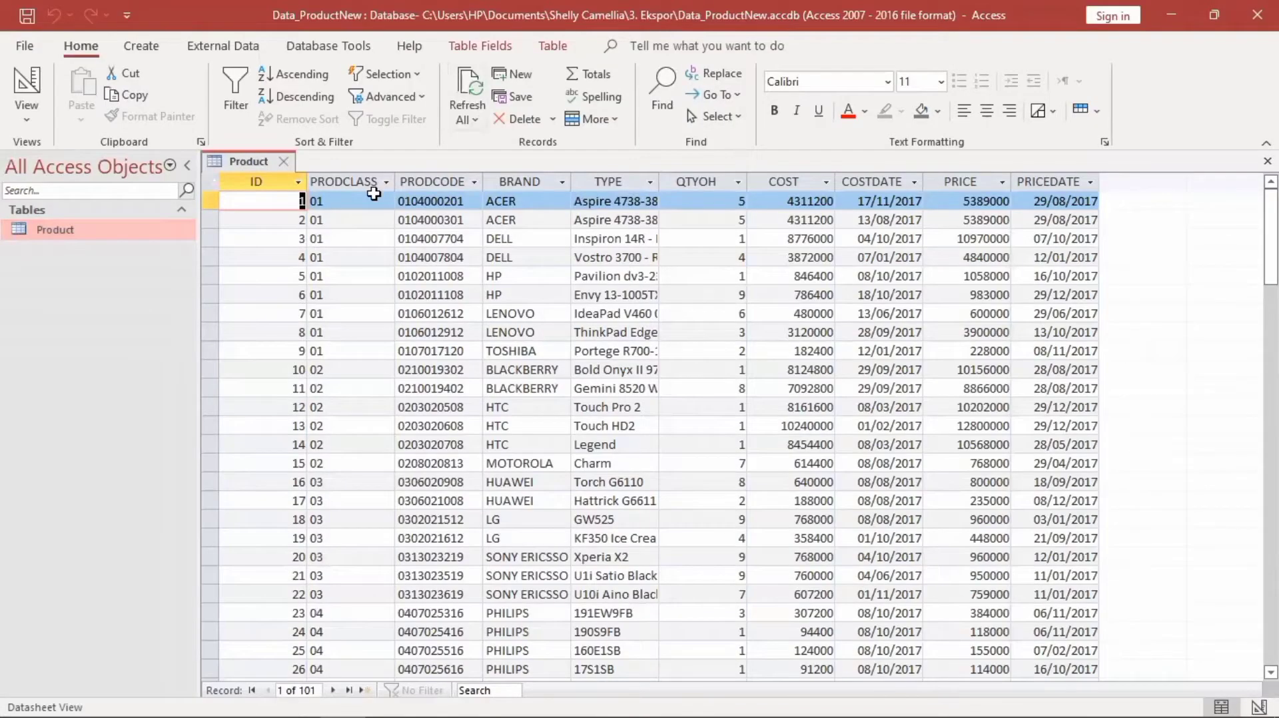
- Filter the Product table's PRODCLASS column to show only 01
{"action": "left_click", "coordinate": [379, 199]}
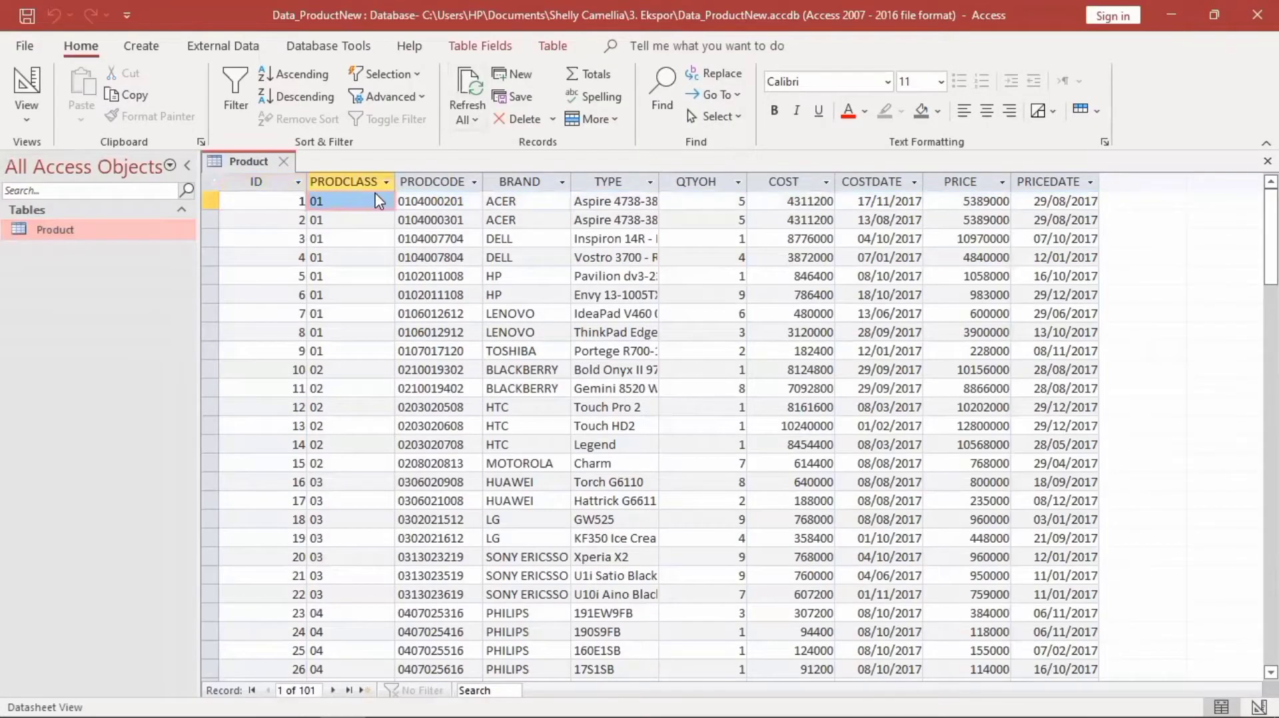
{"action": "left_click", "coordinate": [386, 183]}
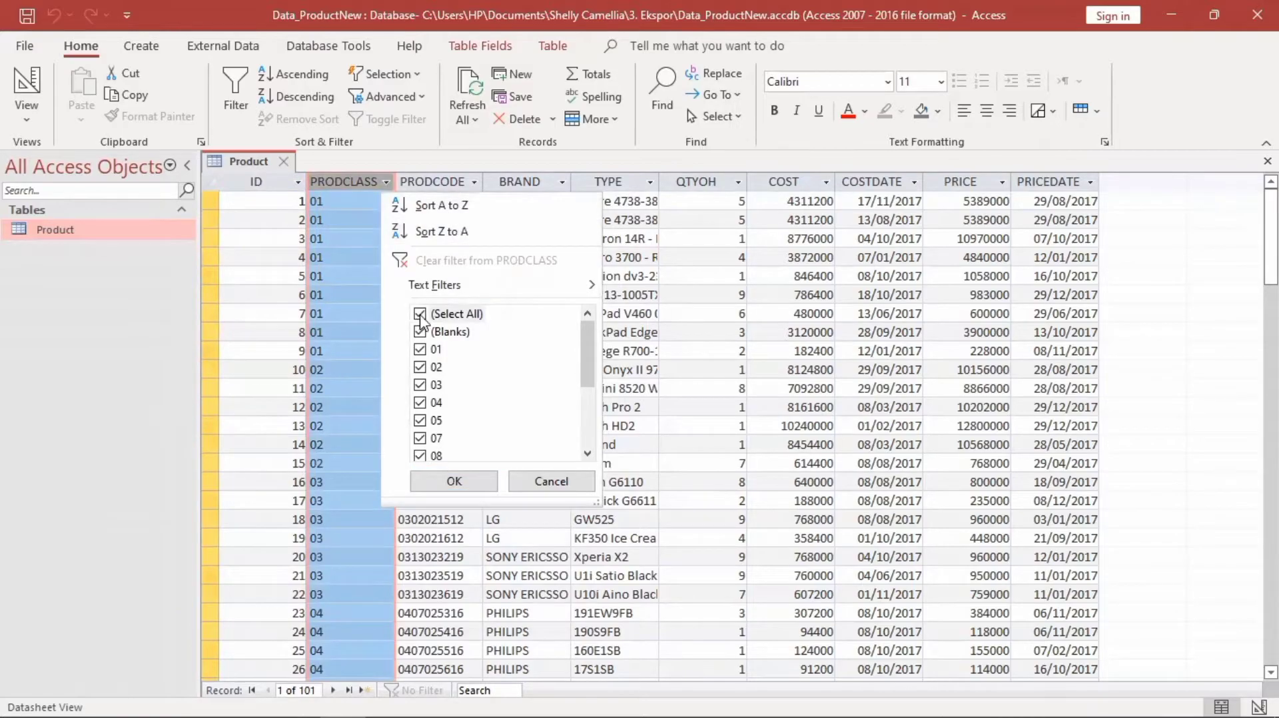
{"action": "left_click", "coordinate": [419, 314]}
{"action": "left_click", "coordinate": [420, 349]}
{"action": "left_click", "coordinate": [484, 480]}
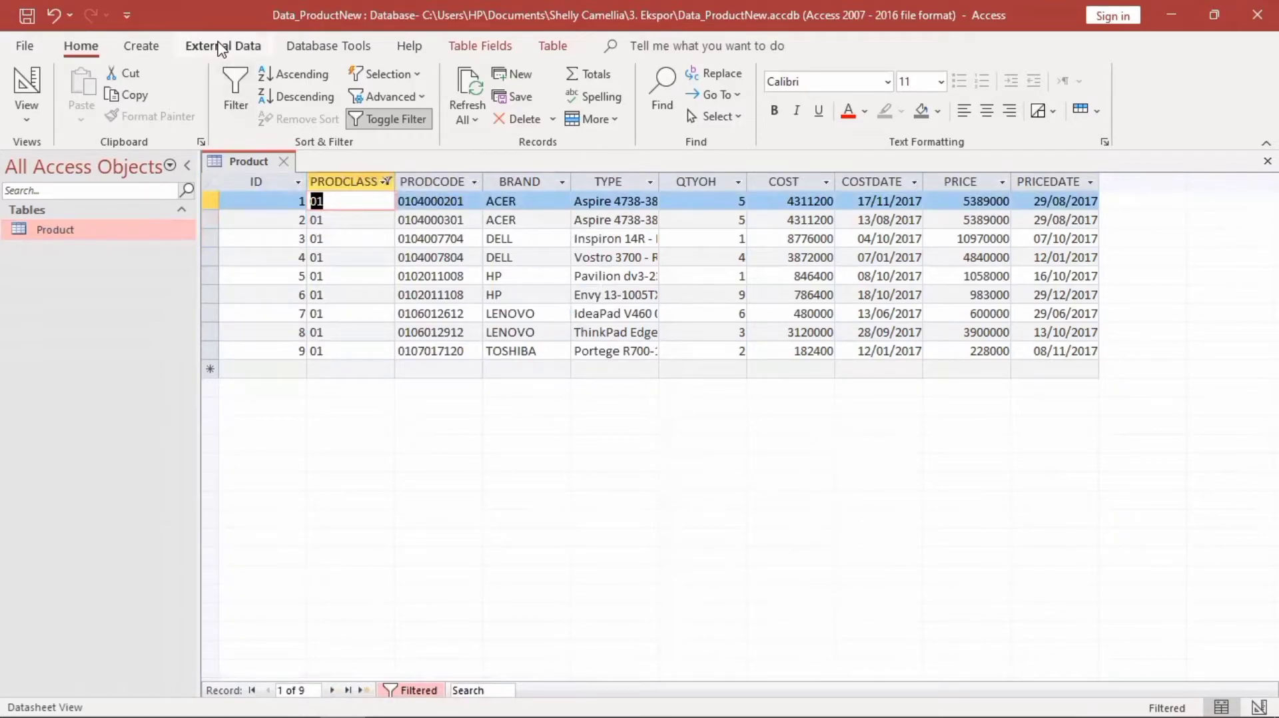
- Start an Excel export of the filtered Product records, with Product01 in the "3. Ekspor" folder as the destination workbook
{"action": "left_click", "coordinate": [222, 47]}
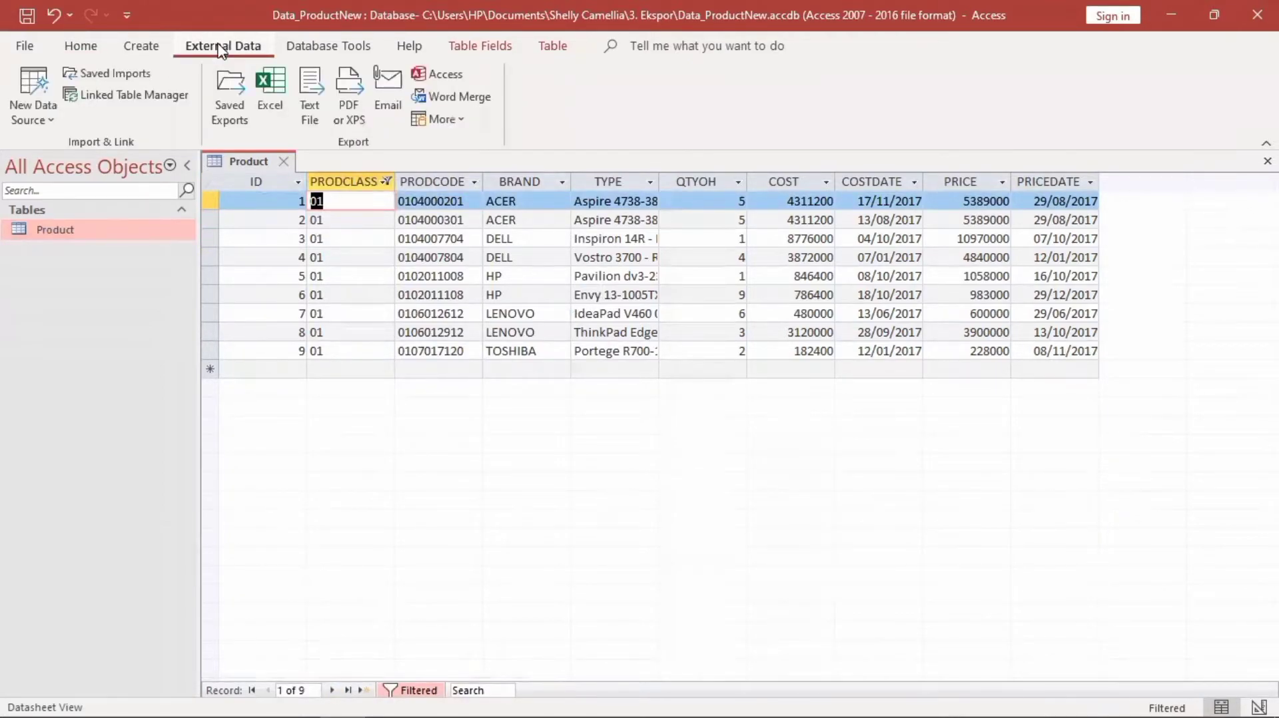
{"action": "left_click", "coordinate": [271, 90]}
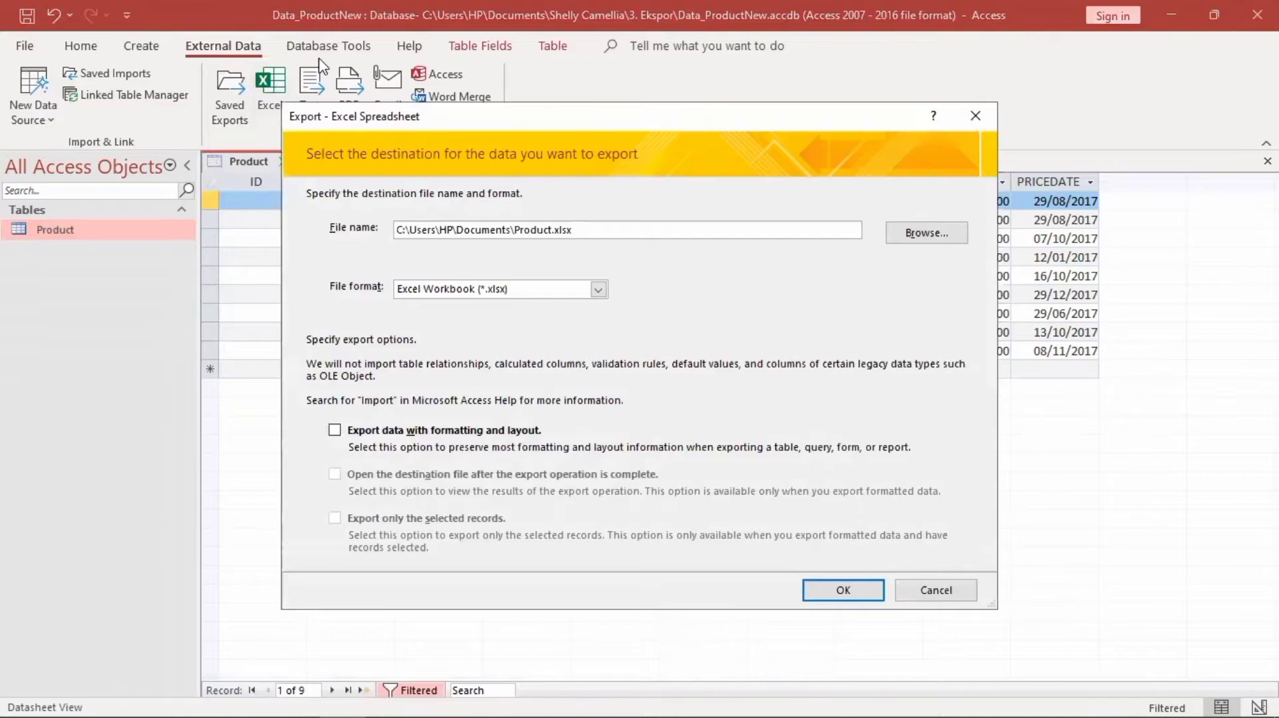
{"action": "left_click", "coordinate": [922, 238]}
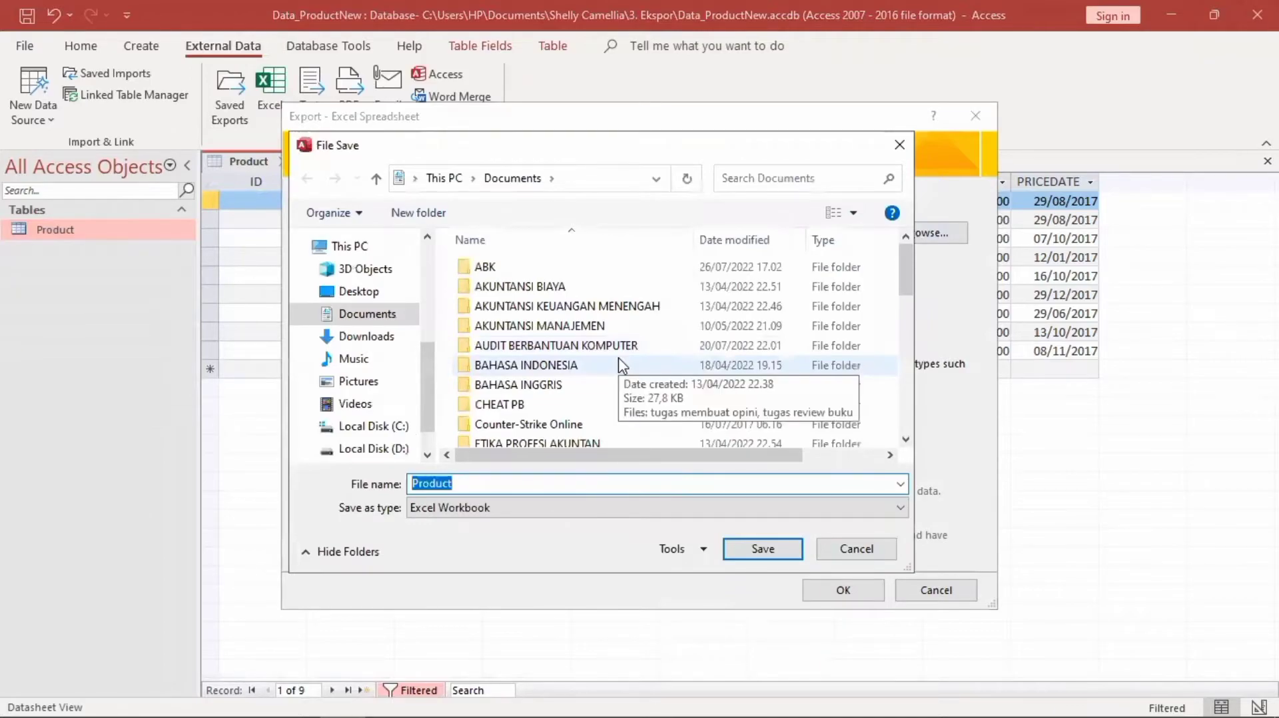
{"action": "scroll", "coordinate": [621, 365], "scroll_direction": "down", "scroll_amount": 10}
{"action": "scroll", "coordinate": [622, 365], "scroll_direction": "up", "scroll_amount": 2}
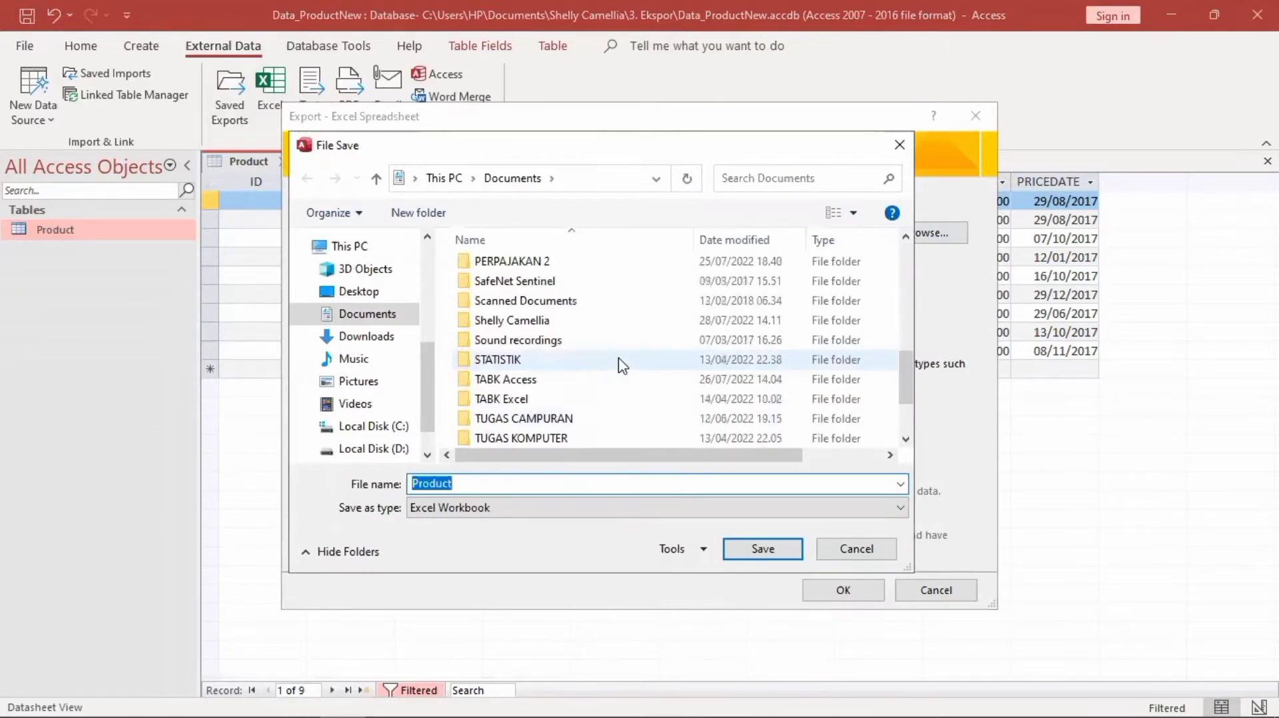
{"action": "left_click", "coordinate": [603, 321]}
{"action": "double_click", "coordinate": [603, 321]}
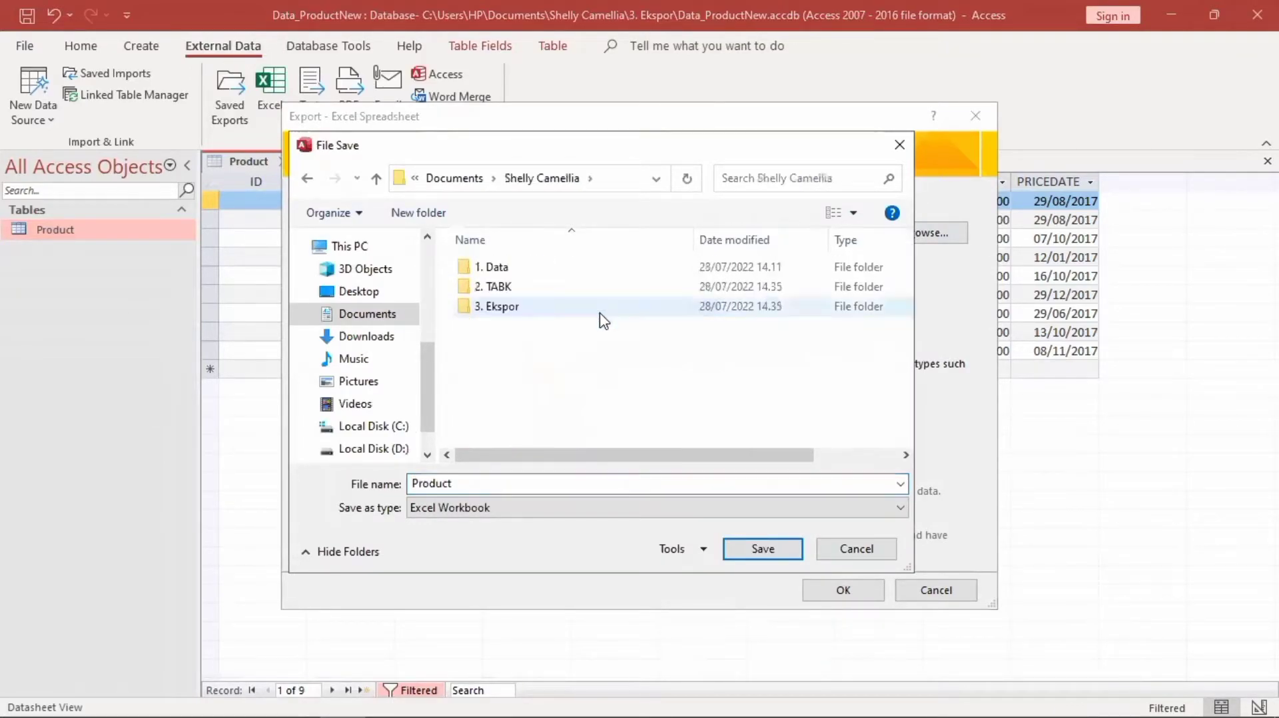
{"action": "double_click", "coordinate": [600, 314]}
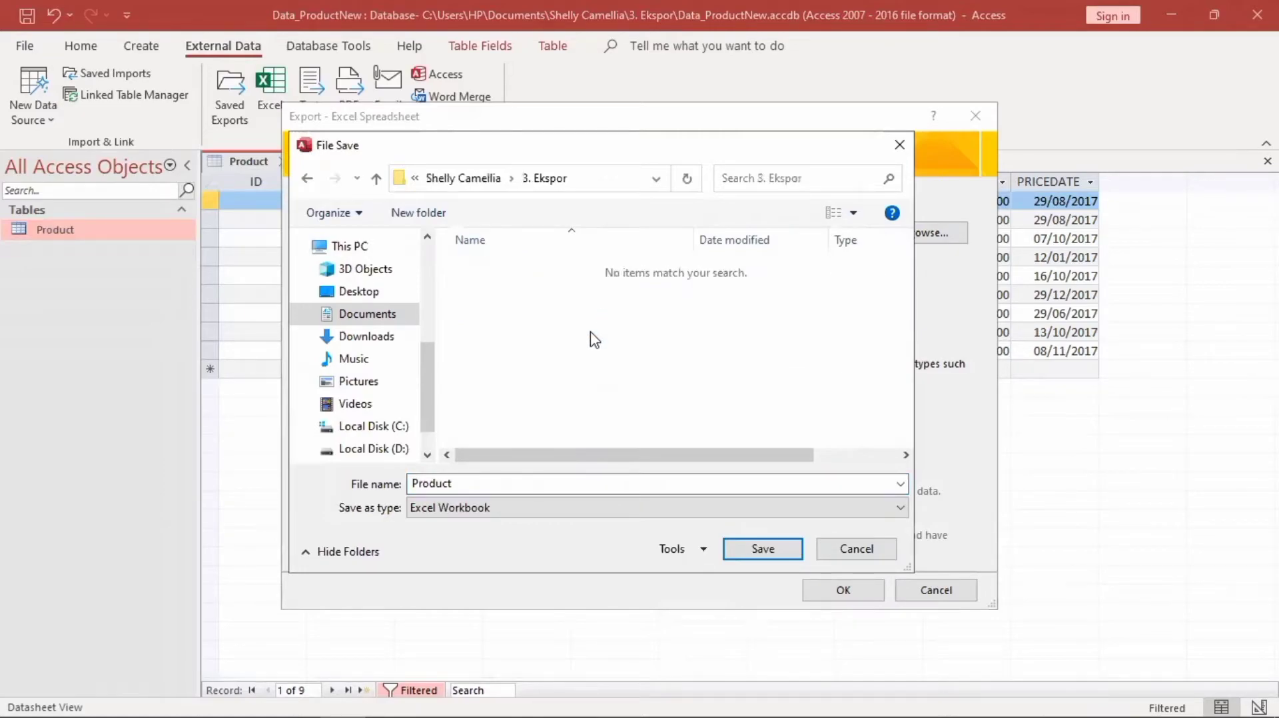
{"action": "left_click", "coordinate": [474, 484]}
{"action": "left_click", "coordinate": [474, 484]}
{"action": "type", "text": "01"}
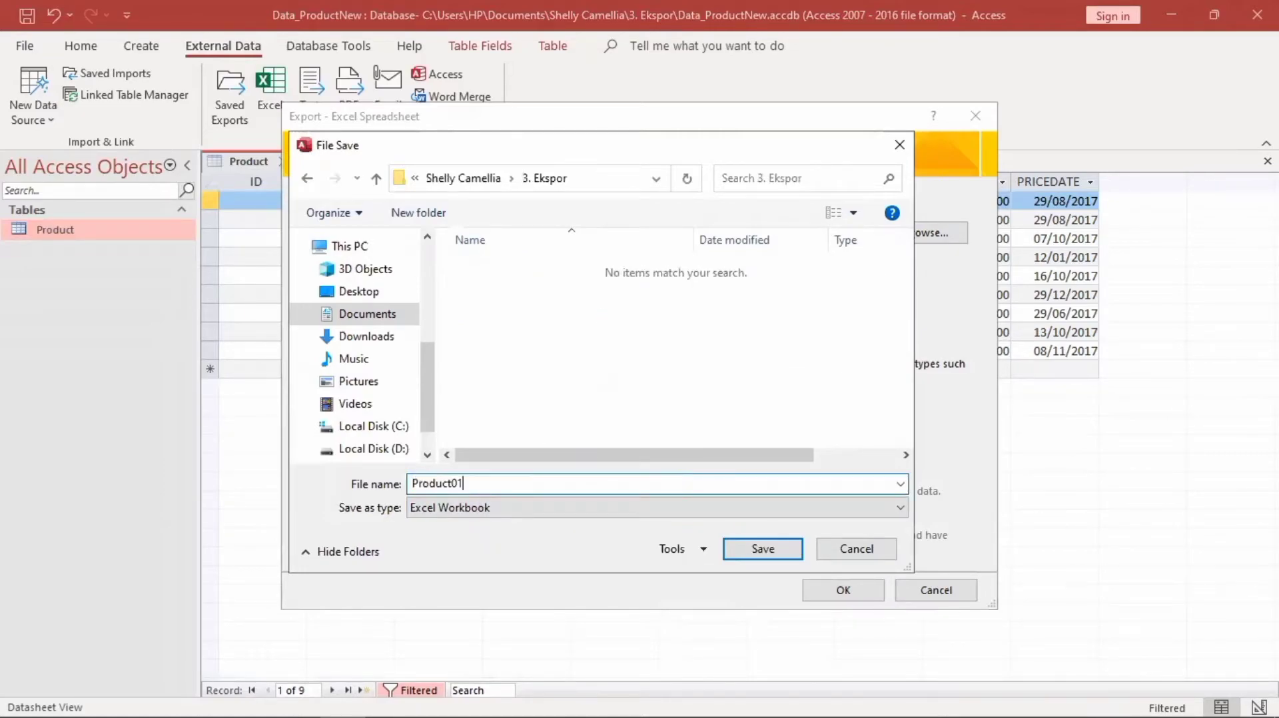
{"action": "left_click", "coordinate": [763, 549]}
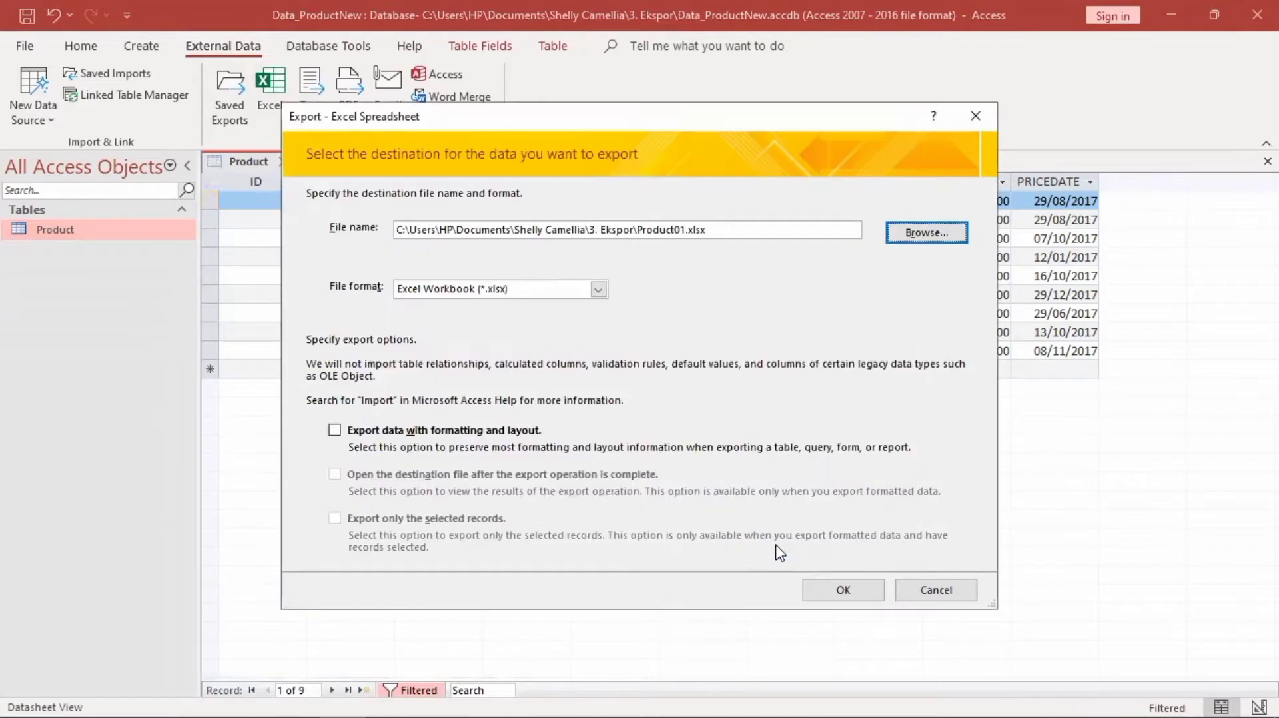
- Export the workbook with formatting and layout, opening the destination file on completion, and look over the exported records in Excel
{"action": "left_click", "coordinate": [335, 430]}
{"action": "left_click", "coordinate": [334, 474]}
{"action": "left_click", "coordinate": [843, 589]}
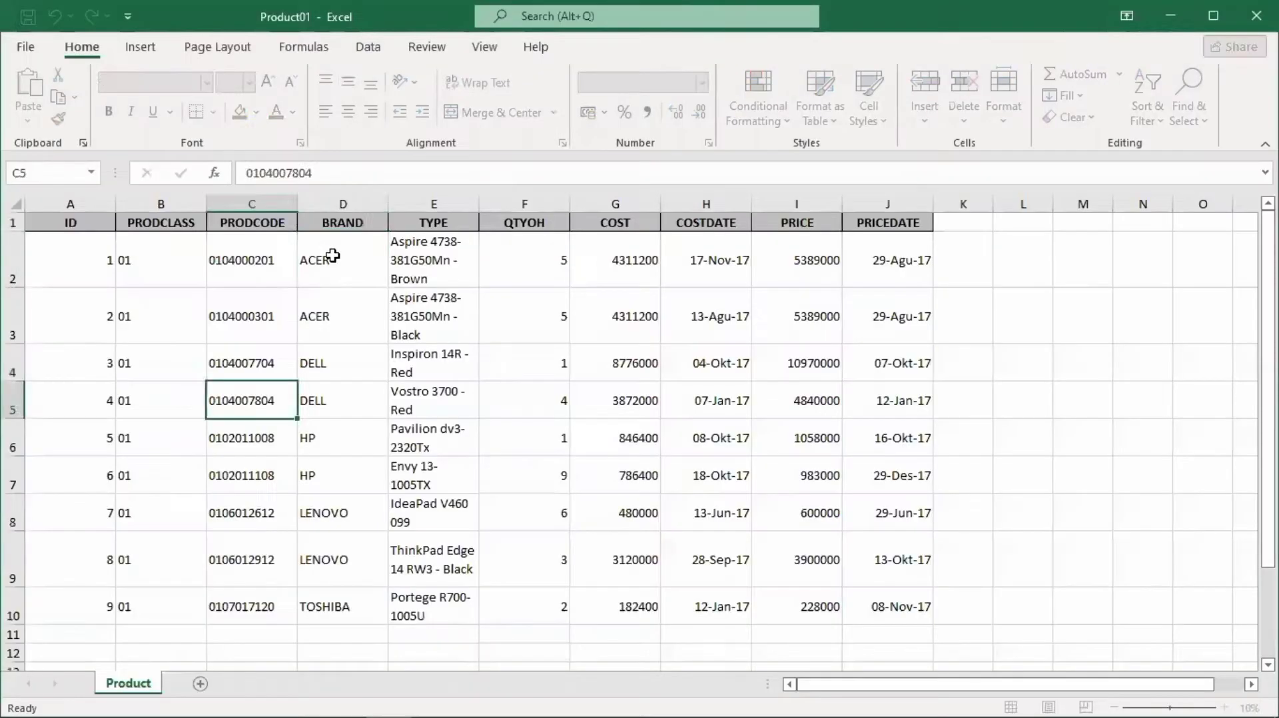
{"action": "left_click", "coordinate": [334, 251]}
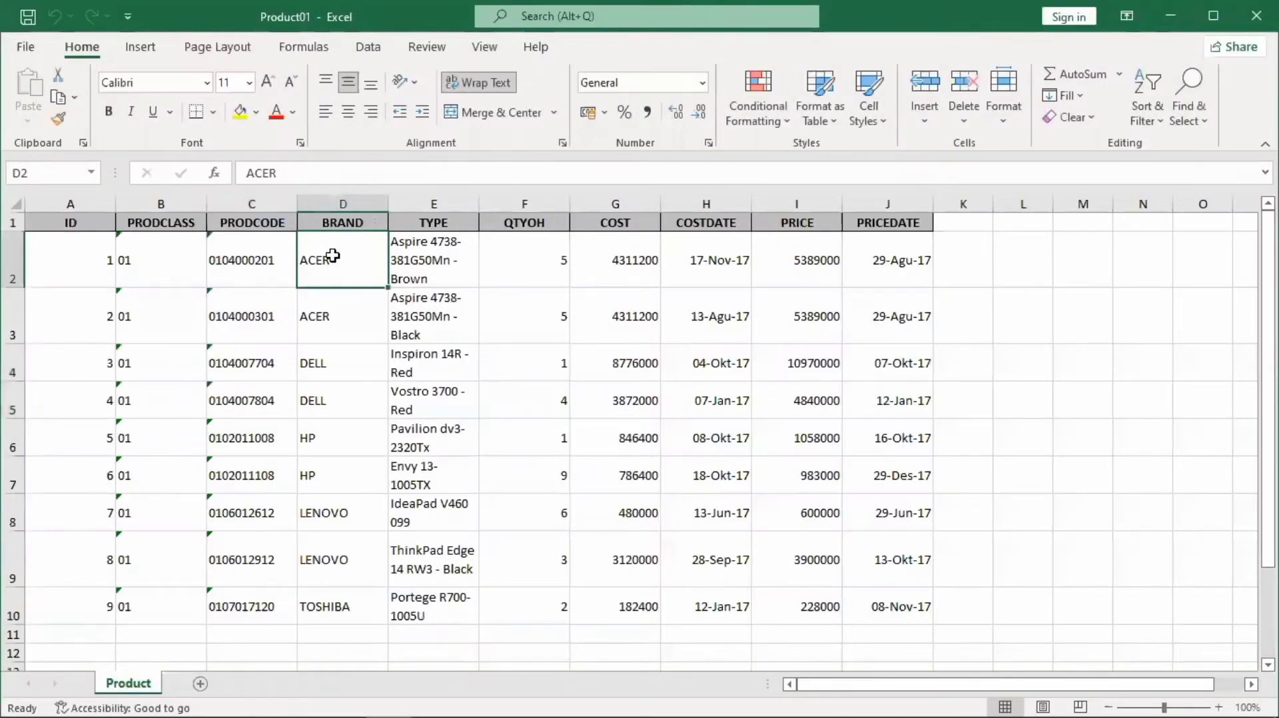
{"action": "scroll", "coordinate": [333, 256], "scroll_direction": "down", "scroll_amount": 4}
{"action": "scroll", "coordinate": [333, 255], "scroll_direction": "up", "scroll_amount": 4}
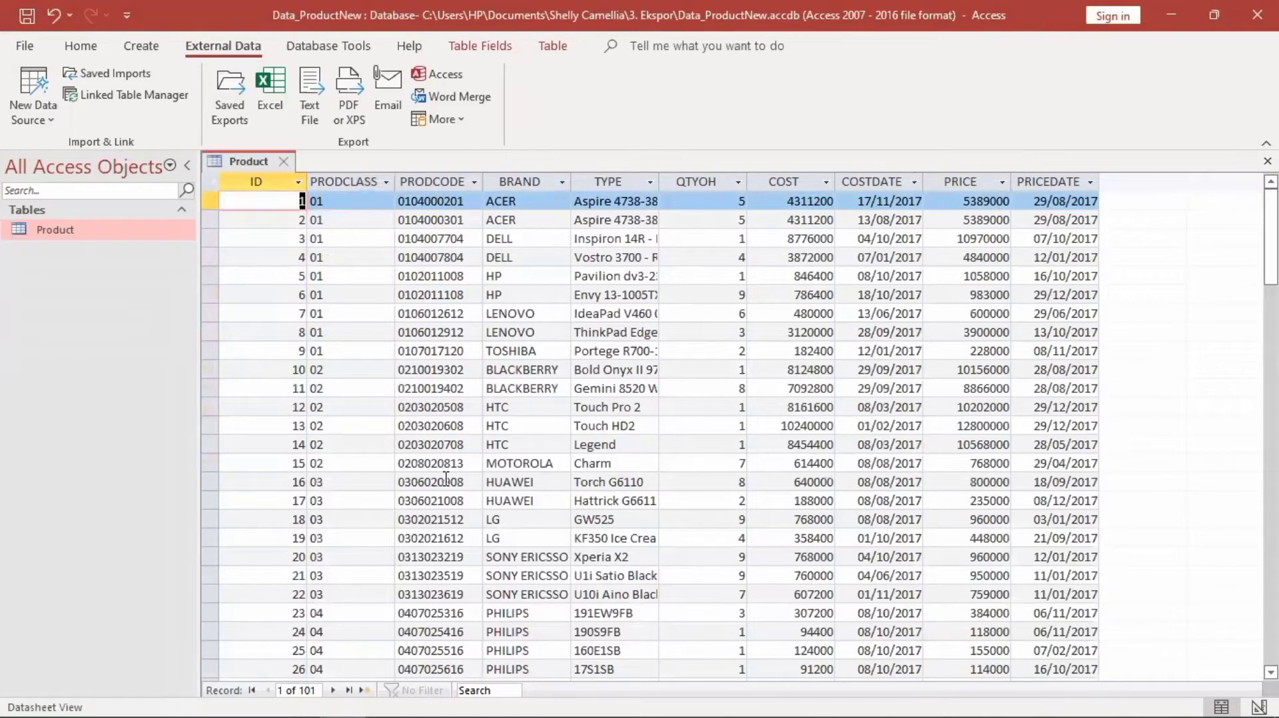
- Filter the Product table's BRAND column to show only ACER
{"action": "left_click", "coordinate": [562, 183]}
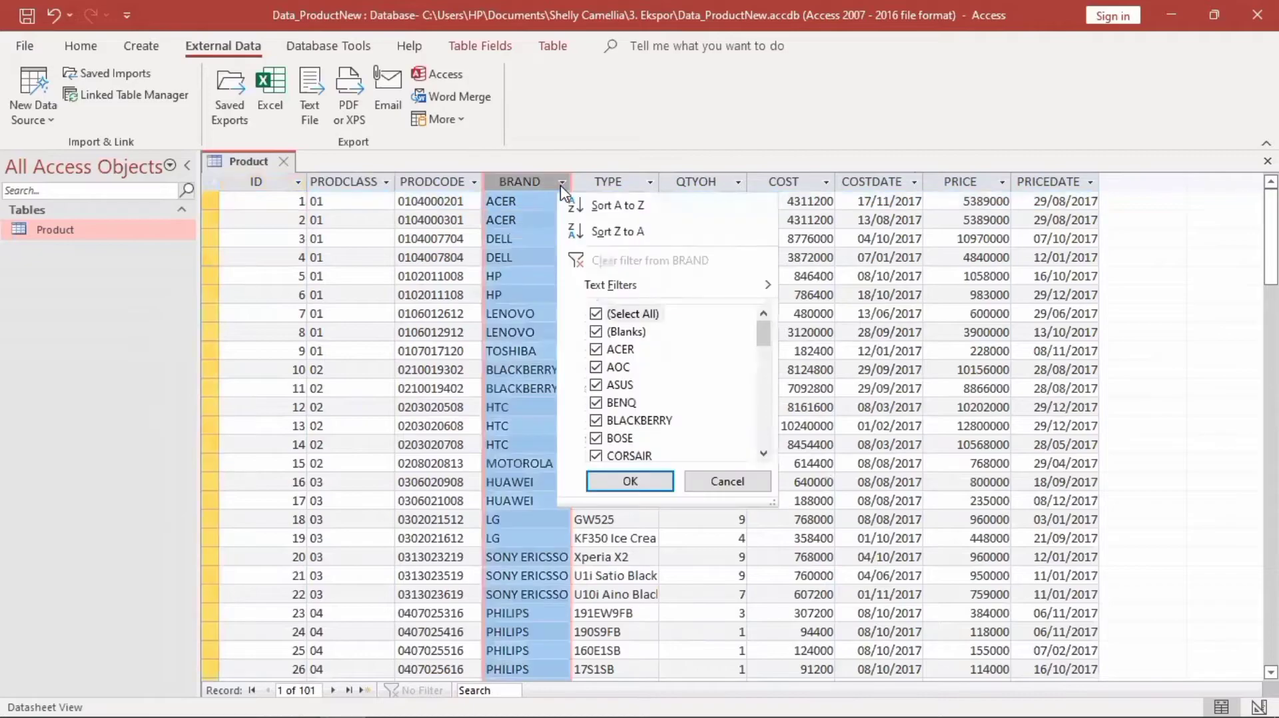
{"action": "left_click", "coordinate": [629, 315]}
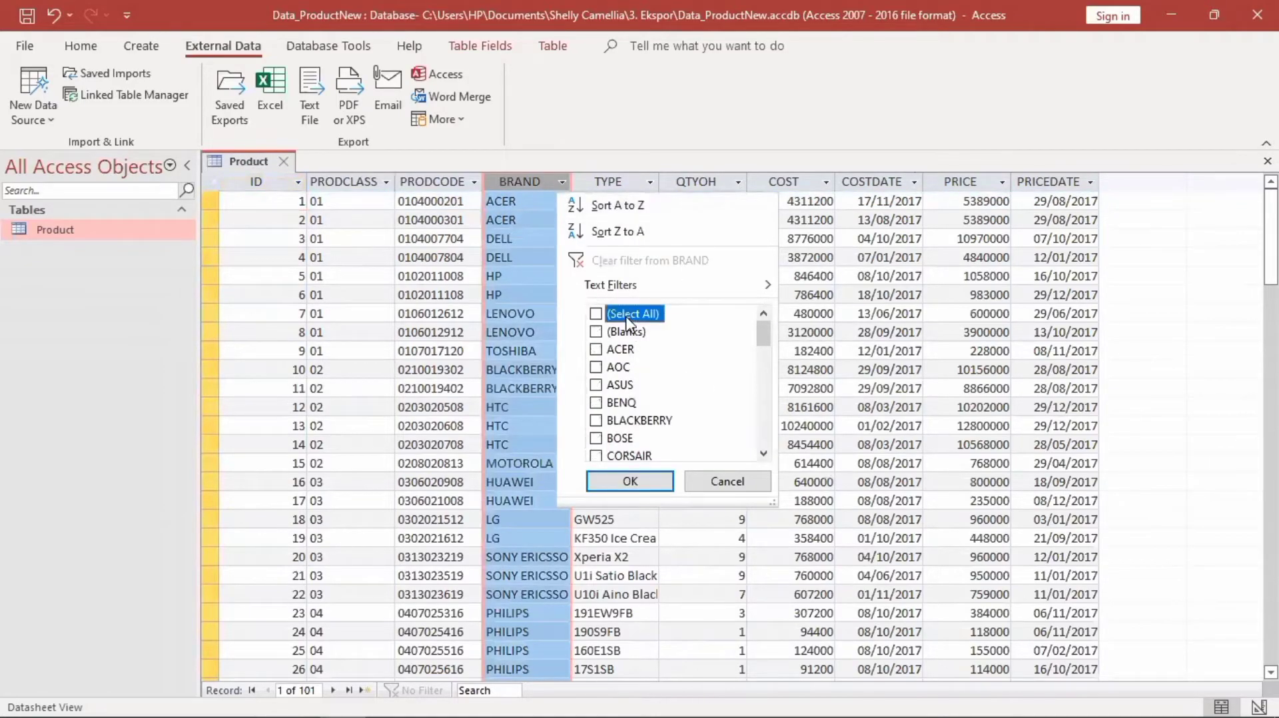
{"action": "left_click", "coordinate": [623, 350]}
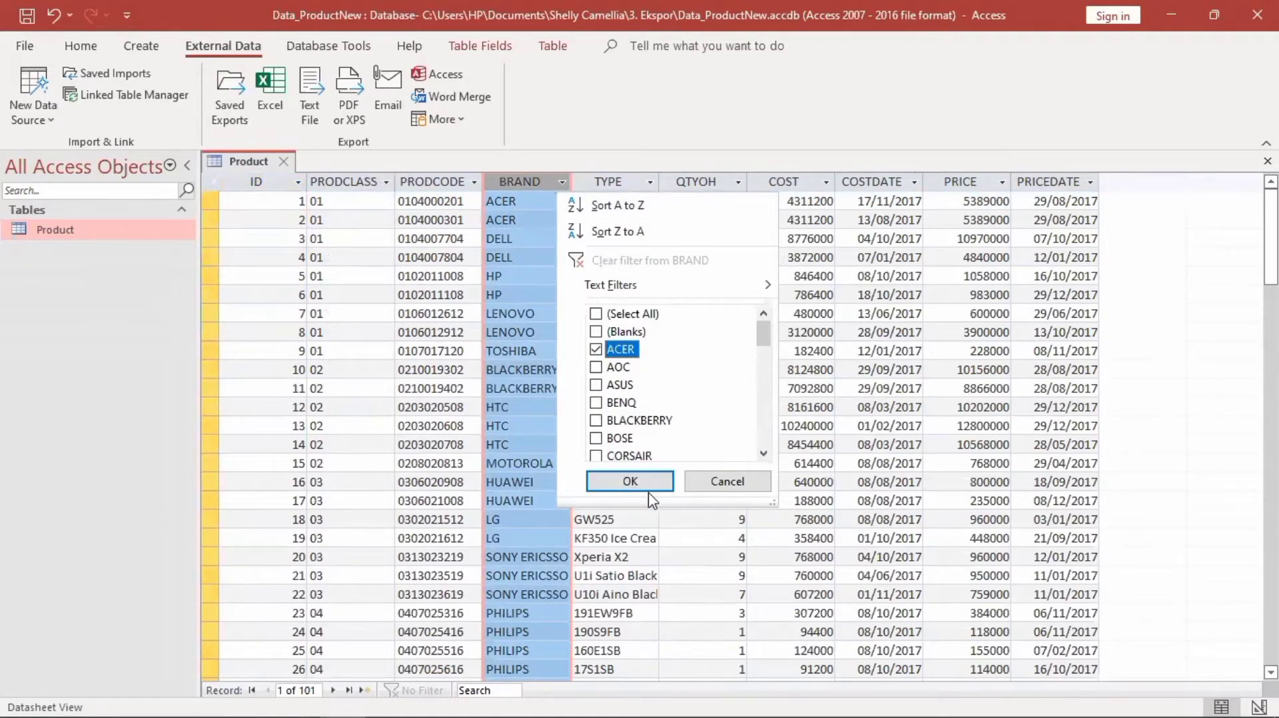
{"action": "left_click", "coordinate": [630, 481]}
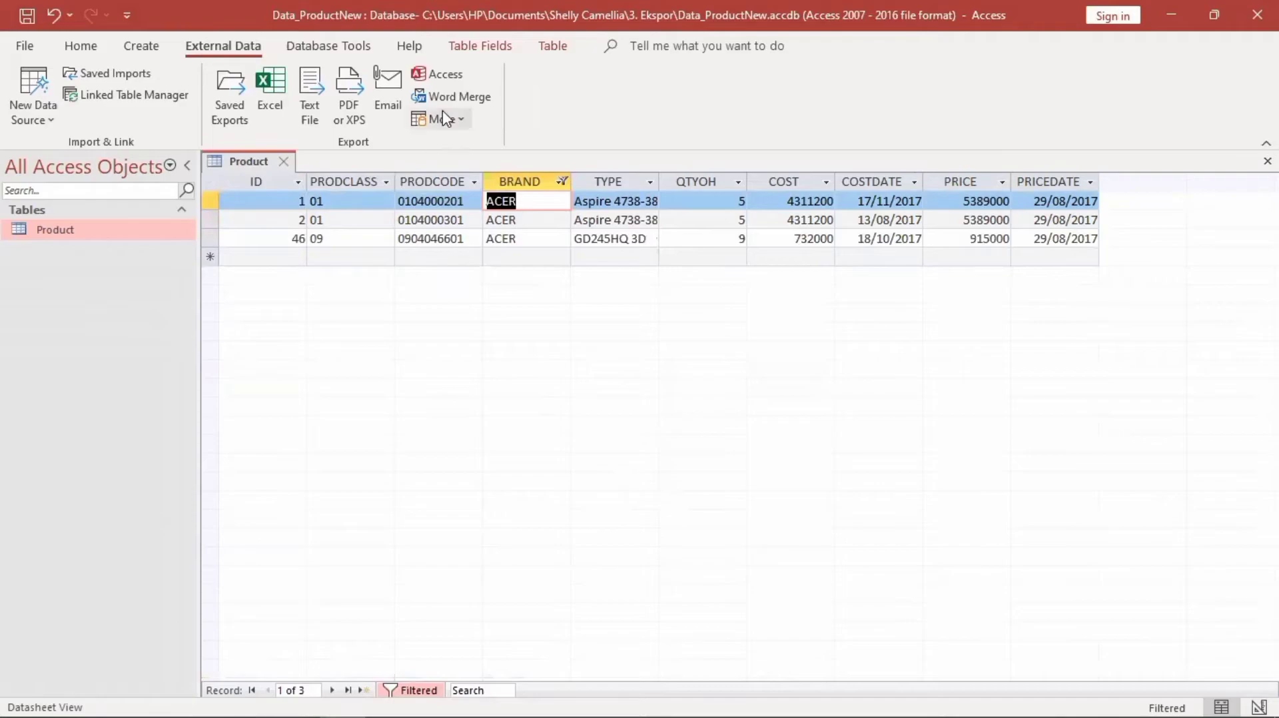
- Start a text file export of the ACER records and name the destination file Product_Acer.txt
{"action": "left_click", "coordinate": [304, 90]}
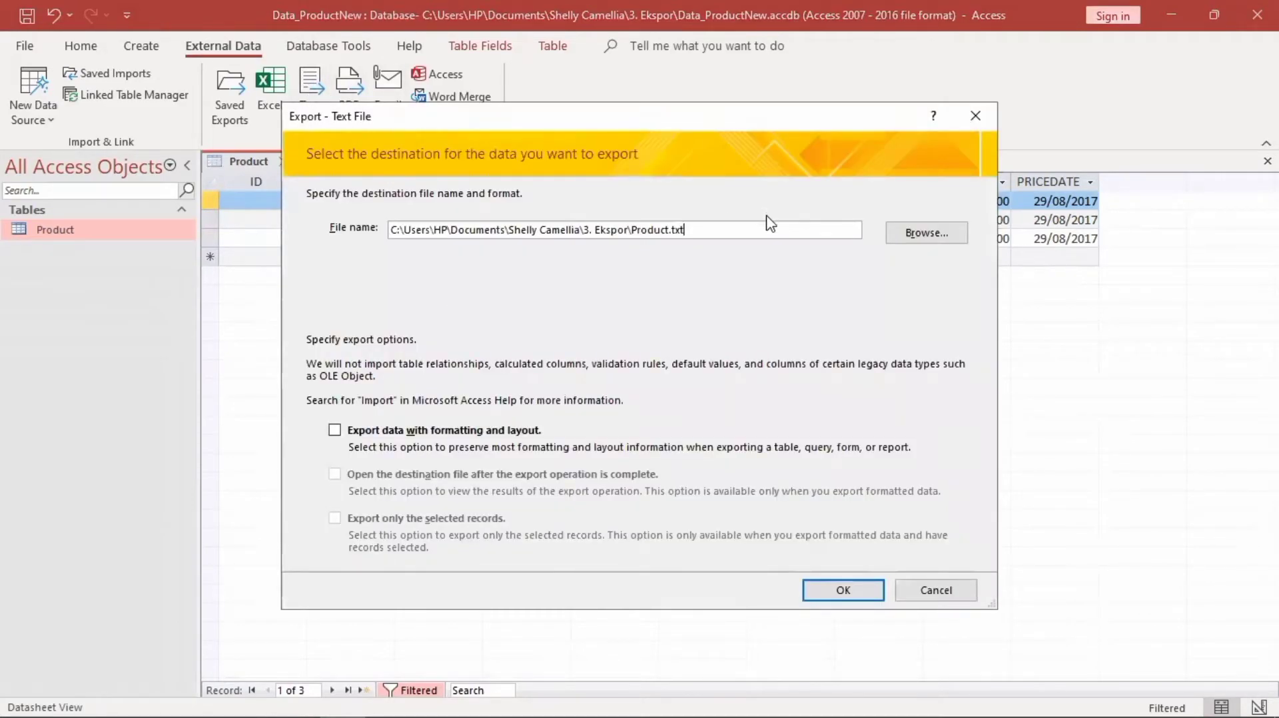
{"action": "left_click", "coordinate": [745, 227]}
{"action": "key", "text": "Left"}
{"action": "key", "text": "Left"}
{"action": "key", "text": "Left"}
{"action": "type", "text": "Acer"}
- Export the text file with formatting and layout in Windows (default) encoding, opening the destination file on completion
{"action": "left_click", "coordinate": [335, 430]}
{"action": "left_click", "coordinate": [334, 431]}
{"action": "left_click", "coordinate": [351, 475]}
{"action": "left_click", "coordinate": [866, 594]}
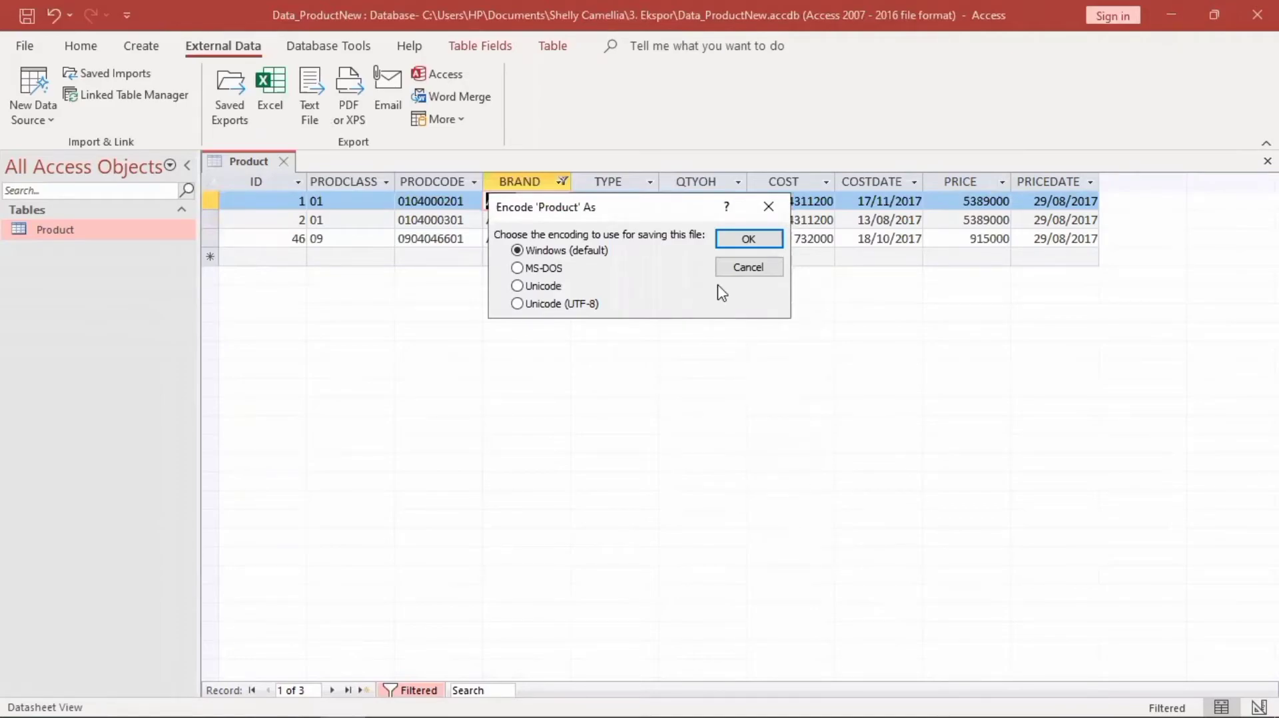
{"action": "left_click", "coordinate": [742, 241]}
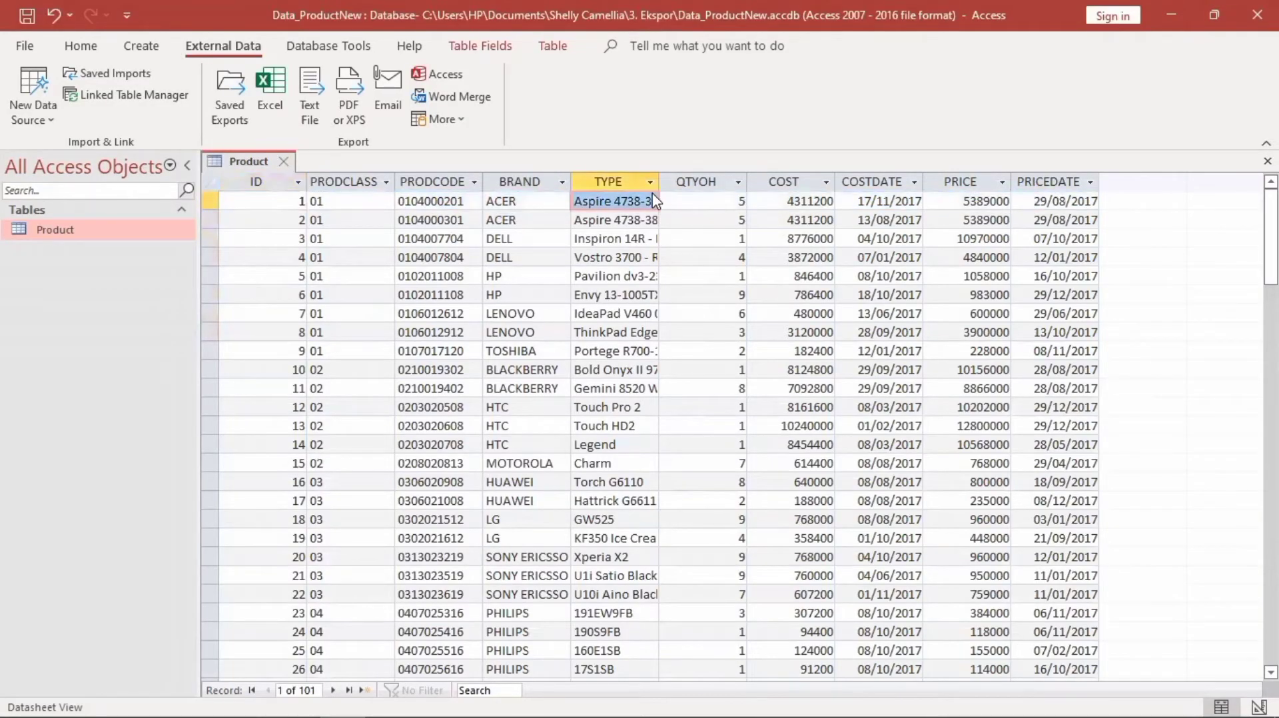
- Filter the Product table's TYPE column to entries that begin with A
{"action": "left_click", "coordinate": [650, 182]}
{"action": "mouse_move", "coordinate": [846, 277]}
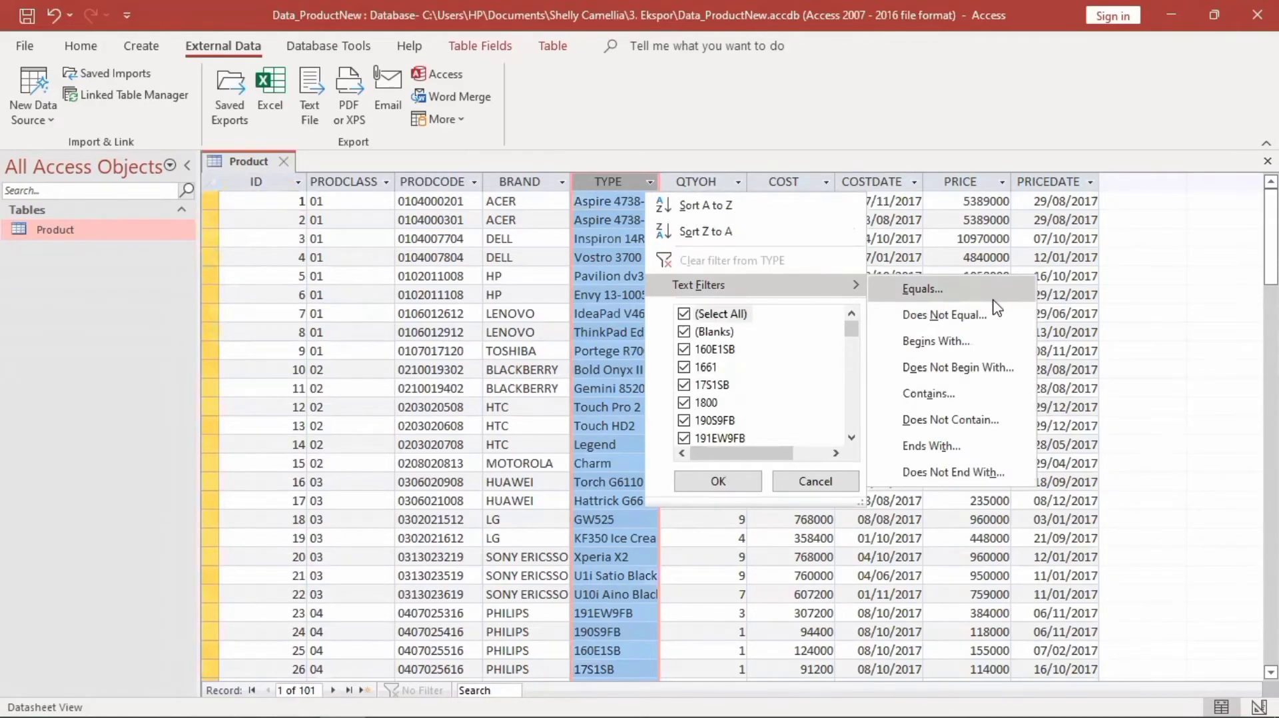
{"action": "left_click", "coordinate": [969, 341]}
{"action": "type", "text": "A"}
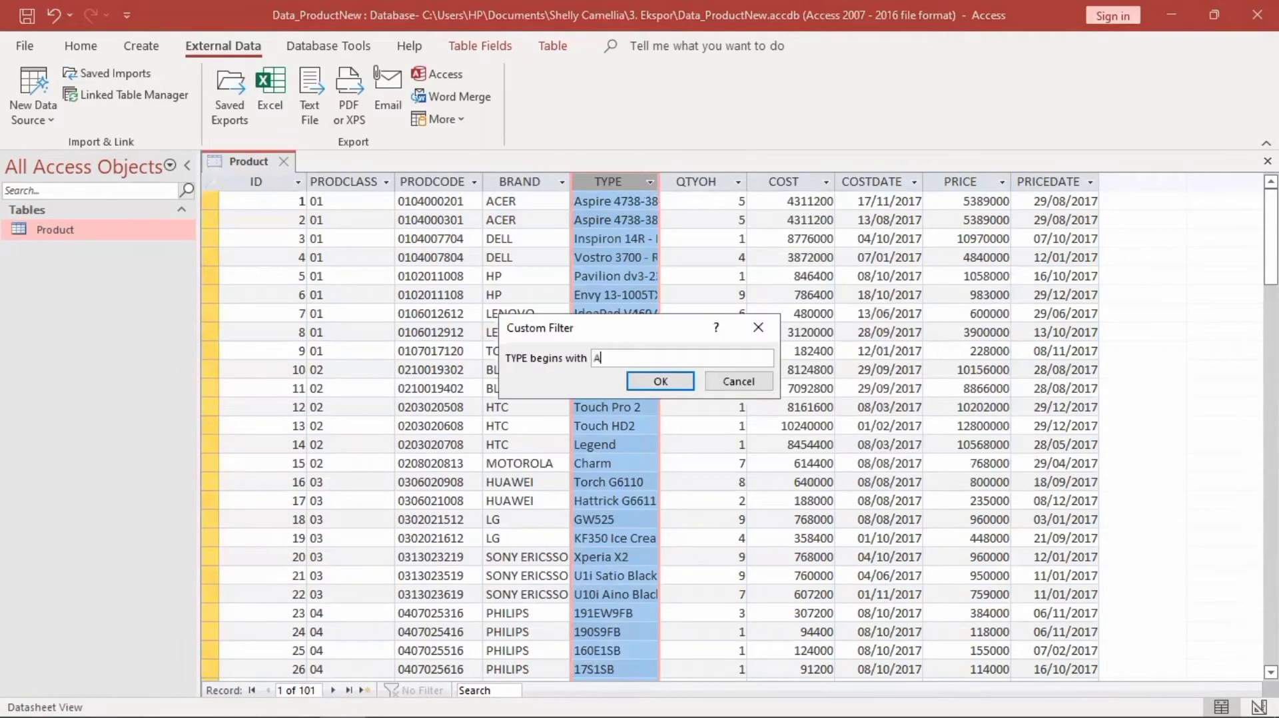
{"action": "key", "text": "Return"}
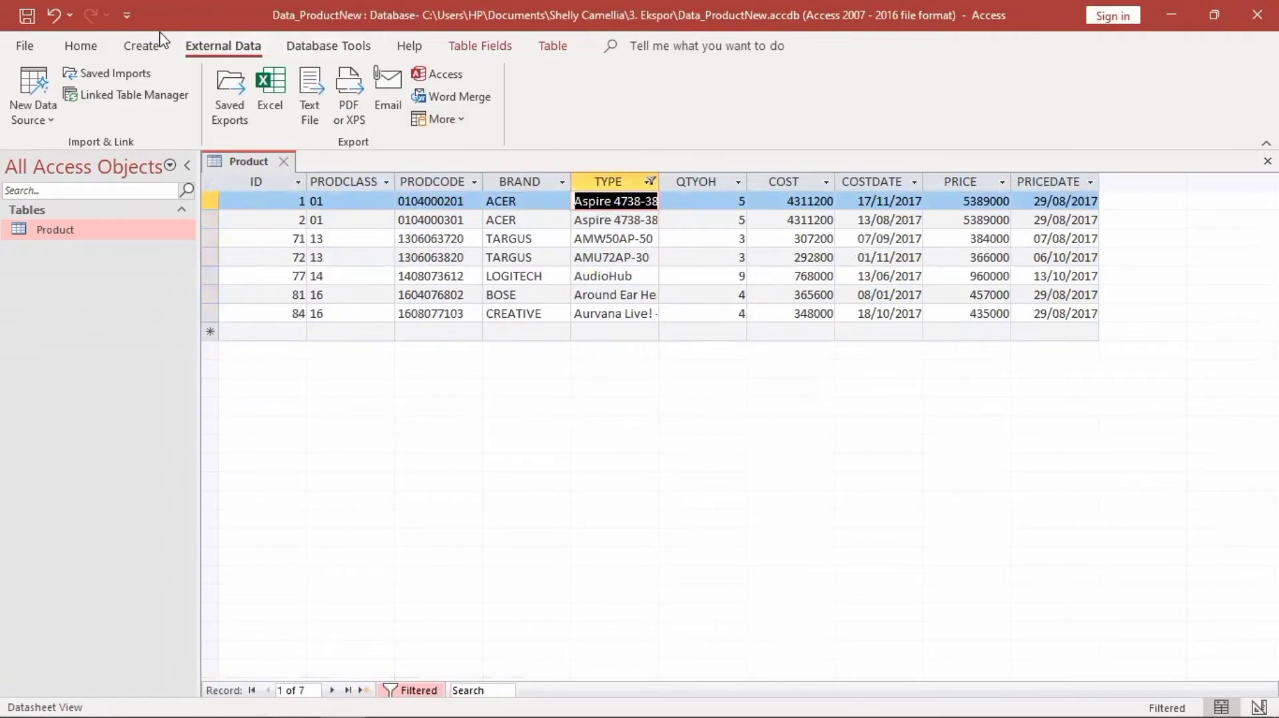
- Start an XML export of the filtered records to Product_A.xml in the "3. Ekspor" folder
{"action": "left_click", "coordinate": [441, 120]}
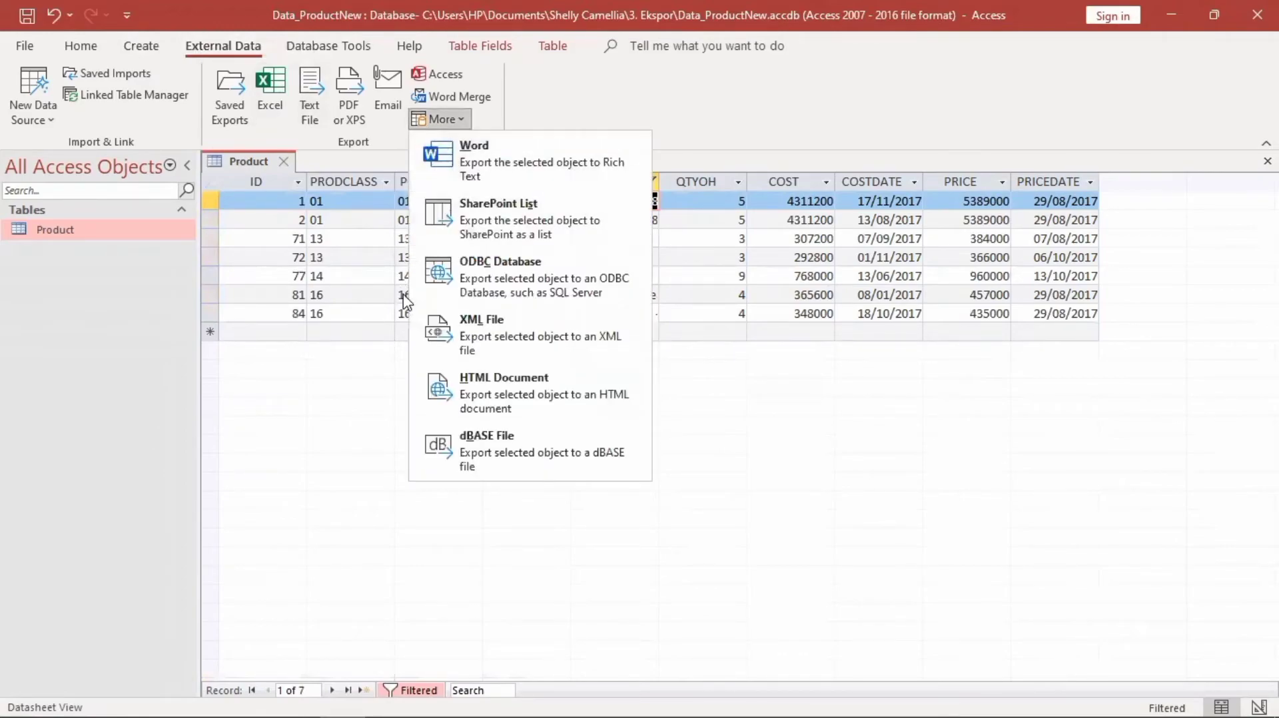
{"action": "left_click", "coordinate": [464, 331]}
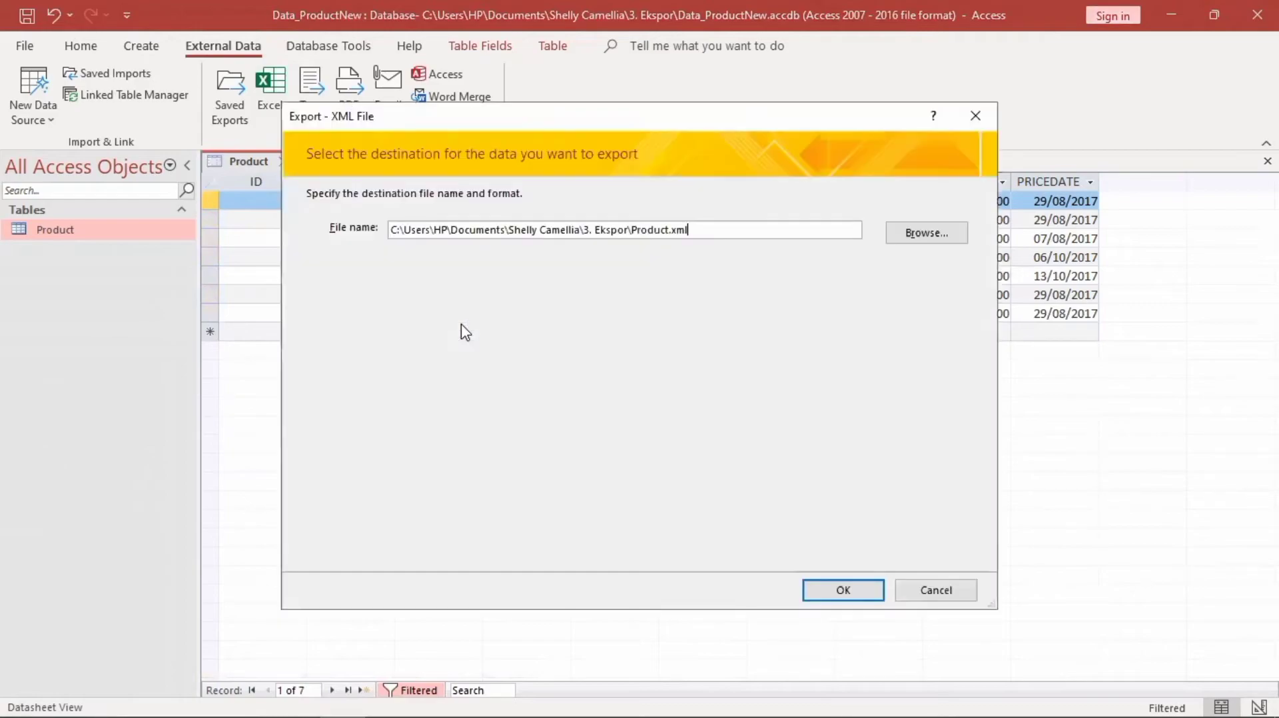
{"action": "key", "text": "Left"}
{"action": "key", "text": "Left"}
{"action": "type", "text": "_A"}
{"action": "key", "text": "Return"}
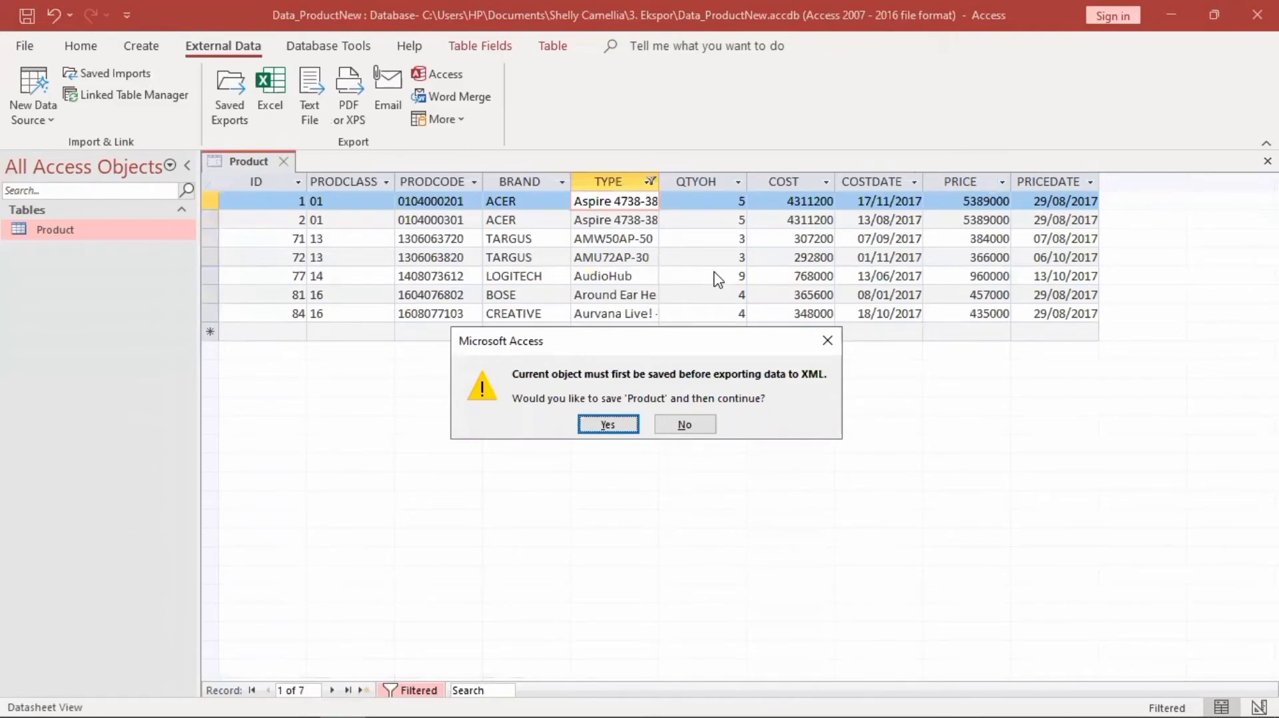
- Save the Product table, export its Data (XML) and Schema of the data (XSD), and choose to save the export steps
{"action": "left_click", "coordinate": [620, 423]}
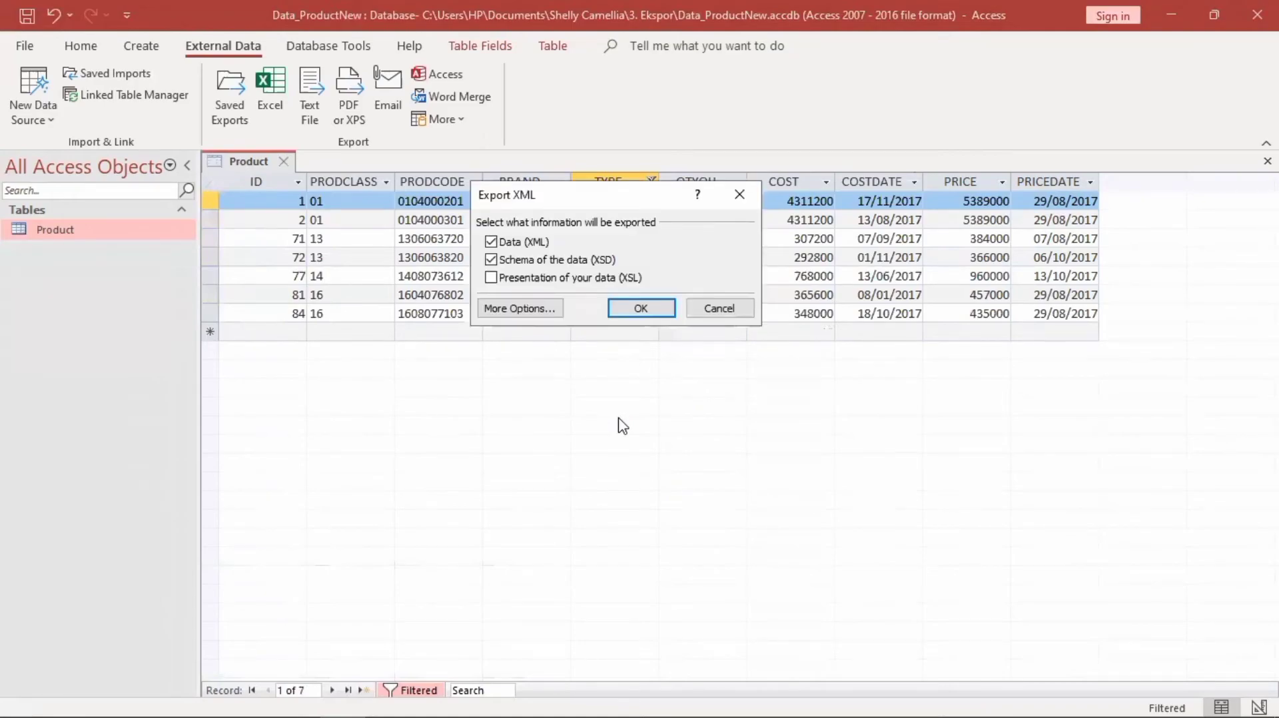
{"action": "left_click", "coordinate": [658, 312]}
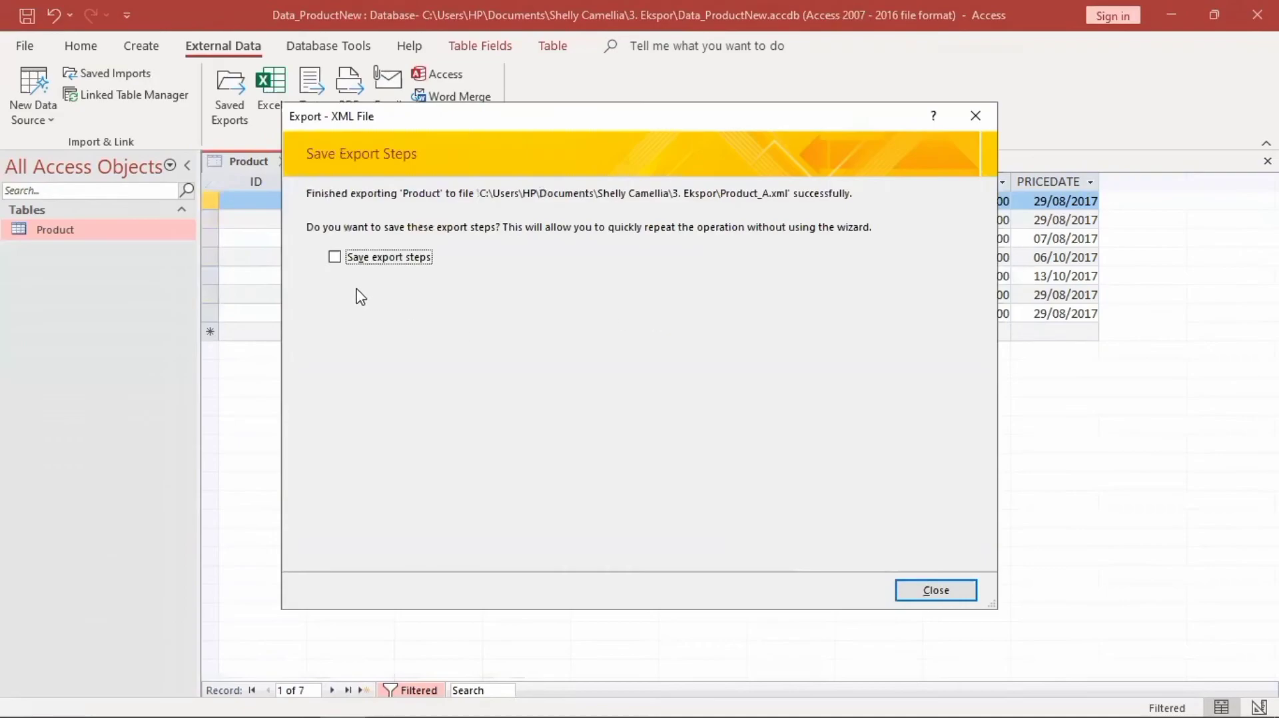
{"action": "left_click", "coordinate": [334, 257]}
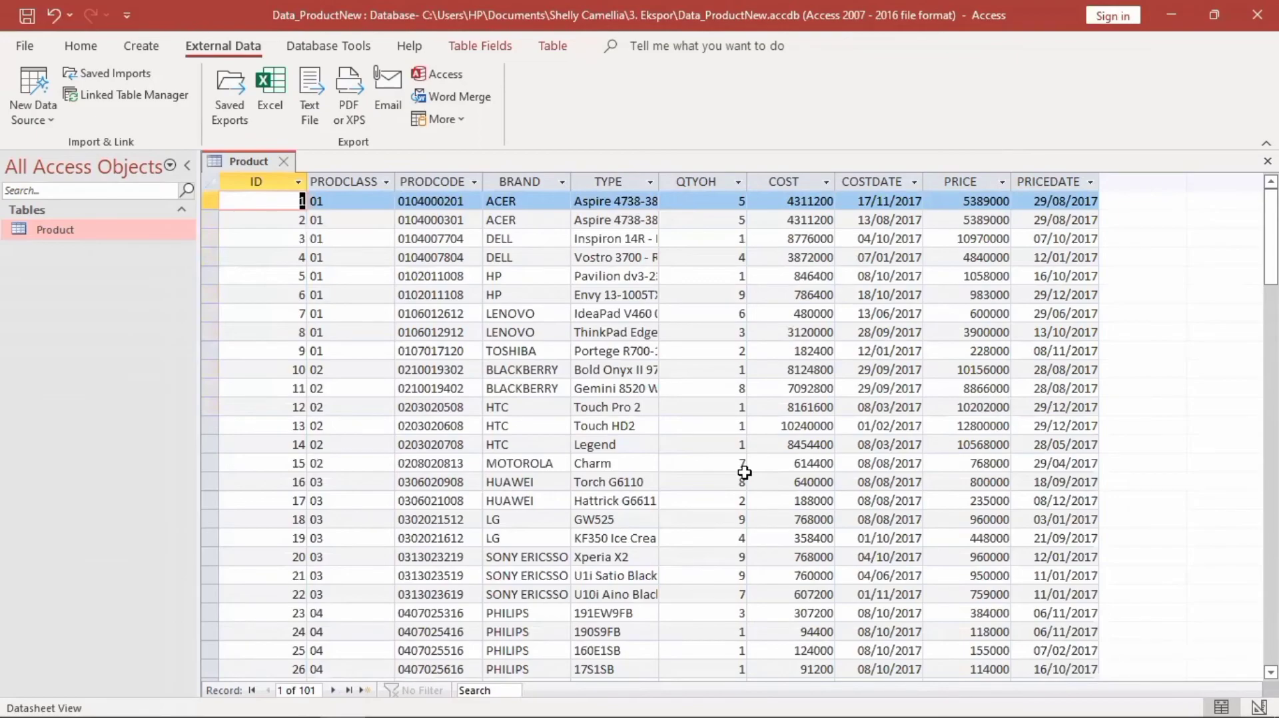
- Export the unfiltered Product table as the dBASE III file Product.dbf in the "3. Ekspor" folder and save the export steps
{"action": "left_click", "coordinate": [455, 121]}
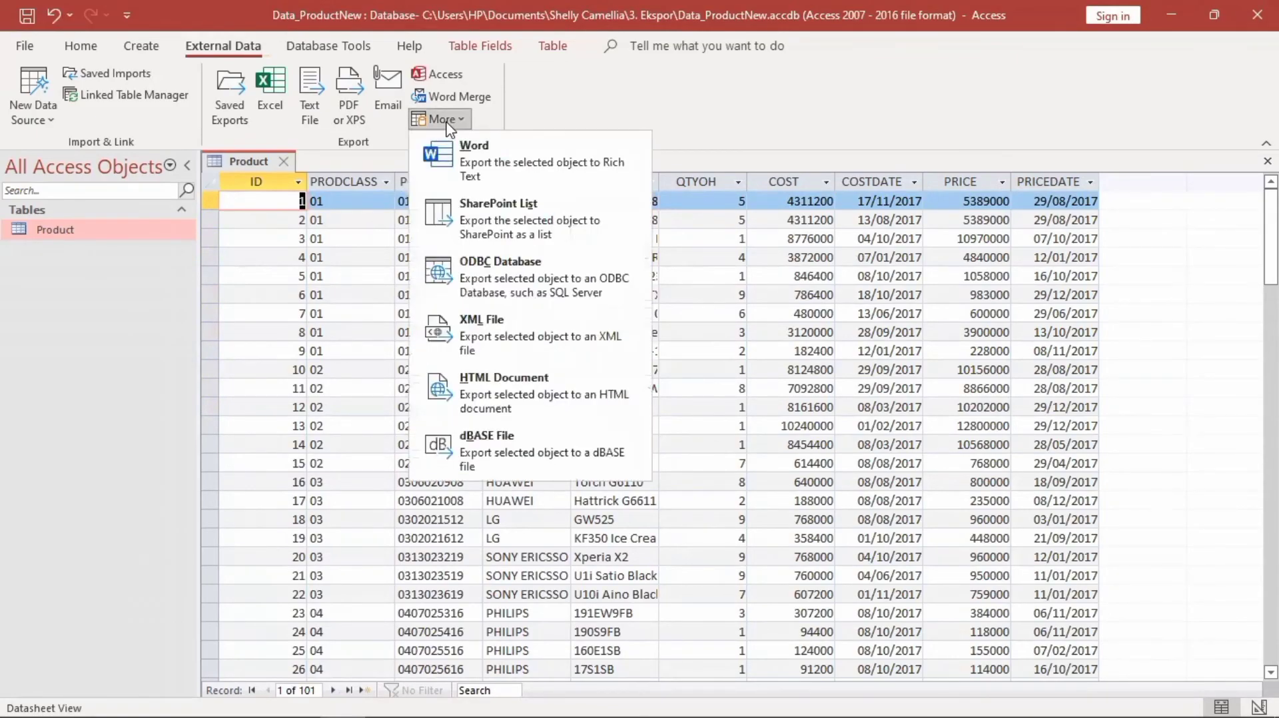
{"action": "left_click", "coordinate": [483, 433]}
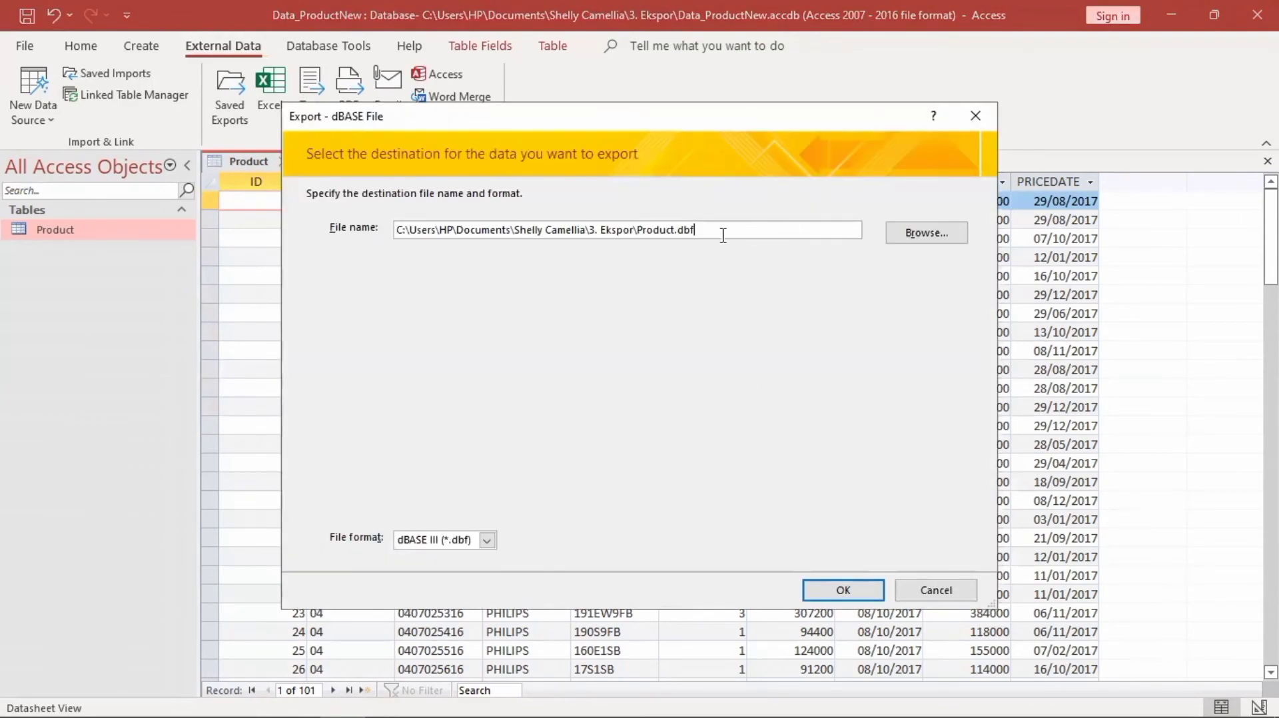
{"action": "key", "text": "Right"}
{"action": "left_click", "coordinate": [826, 586]}
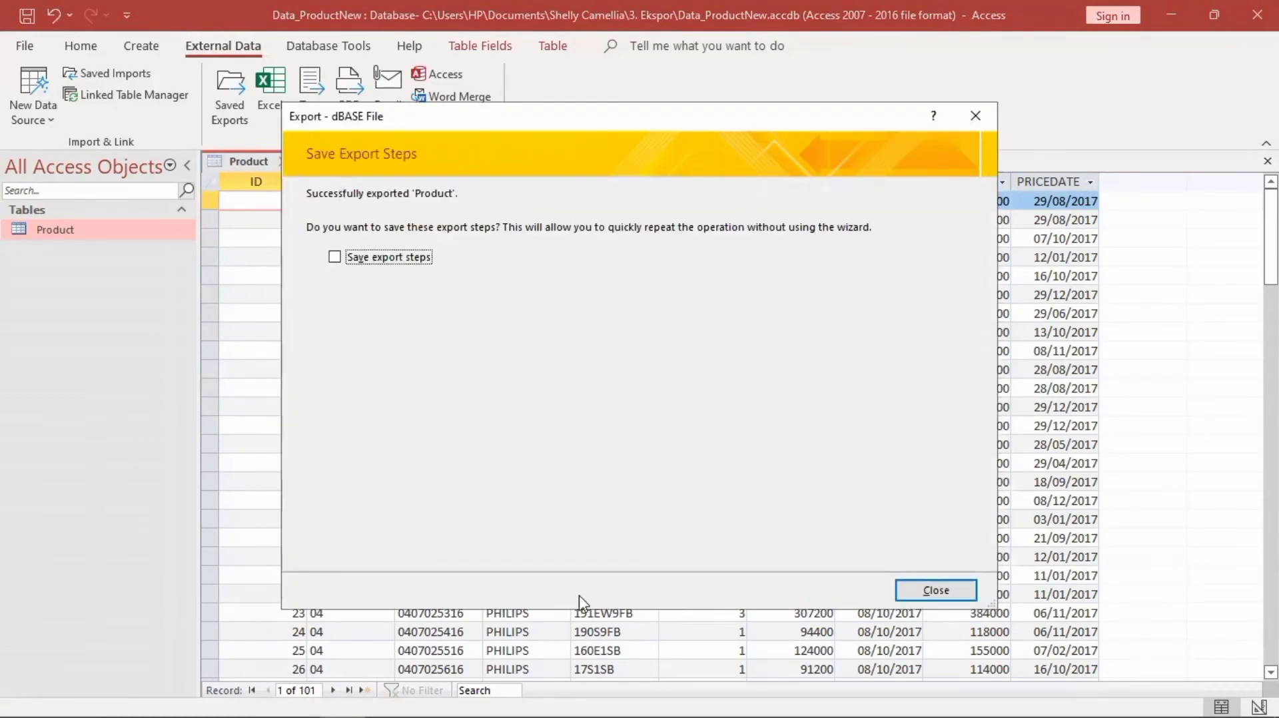
{"action": "left_click", "coordinate": [335, 257]}
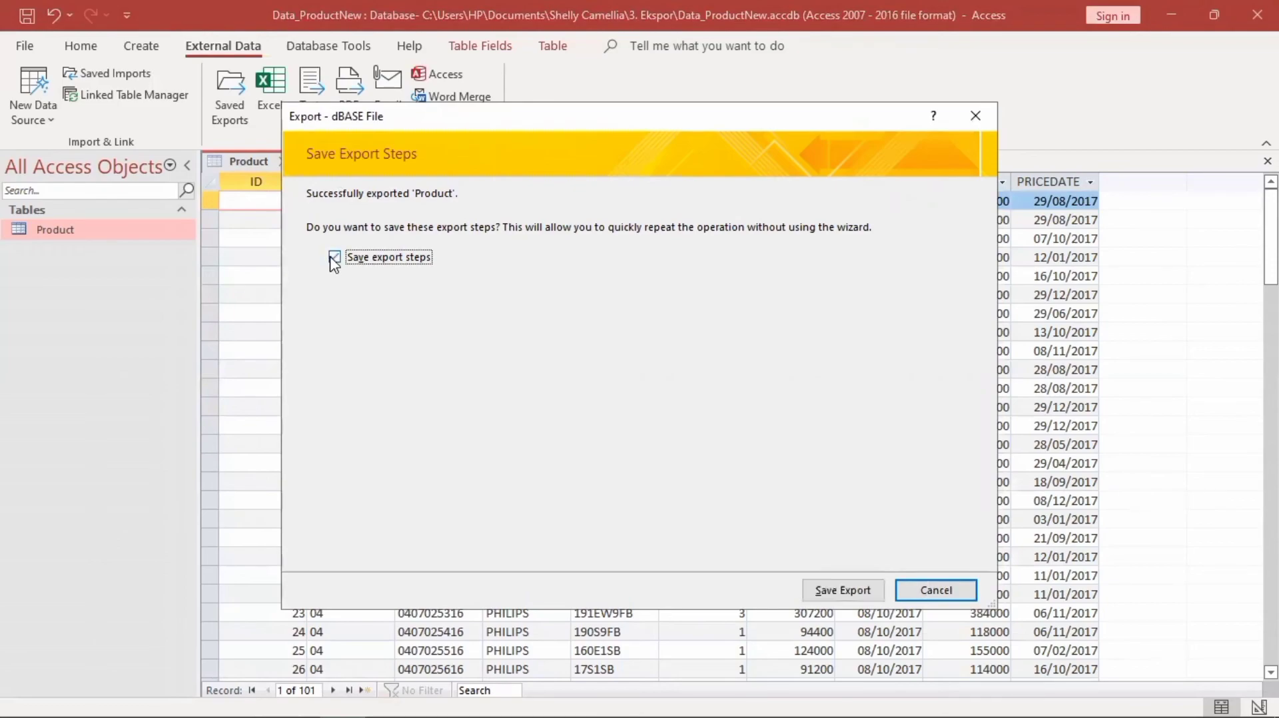
{"action": "left_click", "coordinate": [843, 590]}
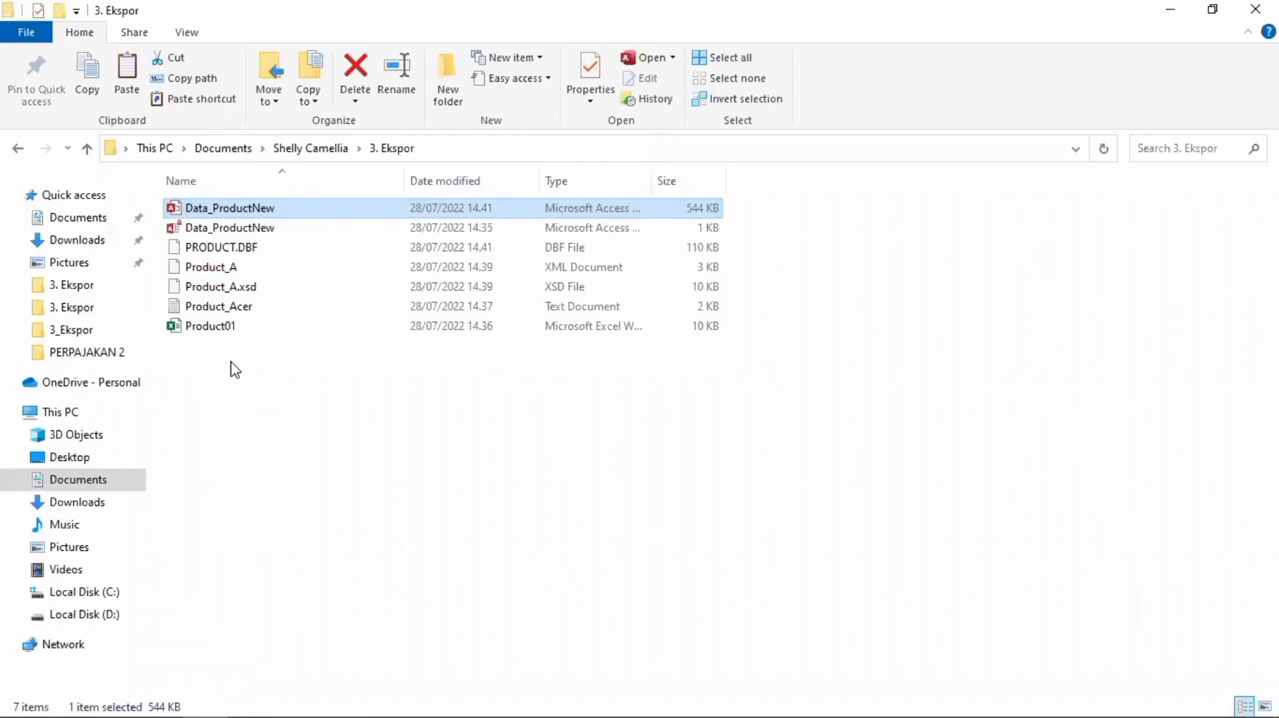
- Check the exported Excel, text, XSD, XML and DBF files in the "3. Ekspor" folder in File Explorer
{"action": "left_click", "coordinate": [208, 326]}
{"action": "left_click", "coordinate": [209, 312]}
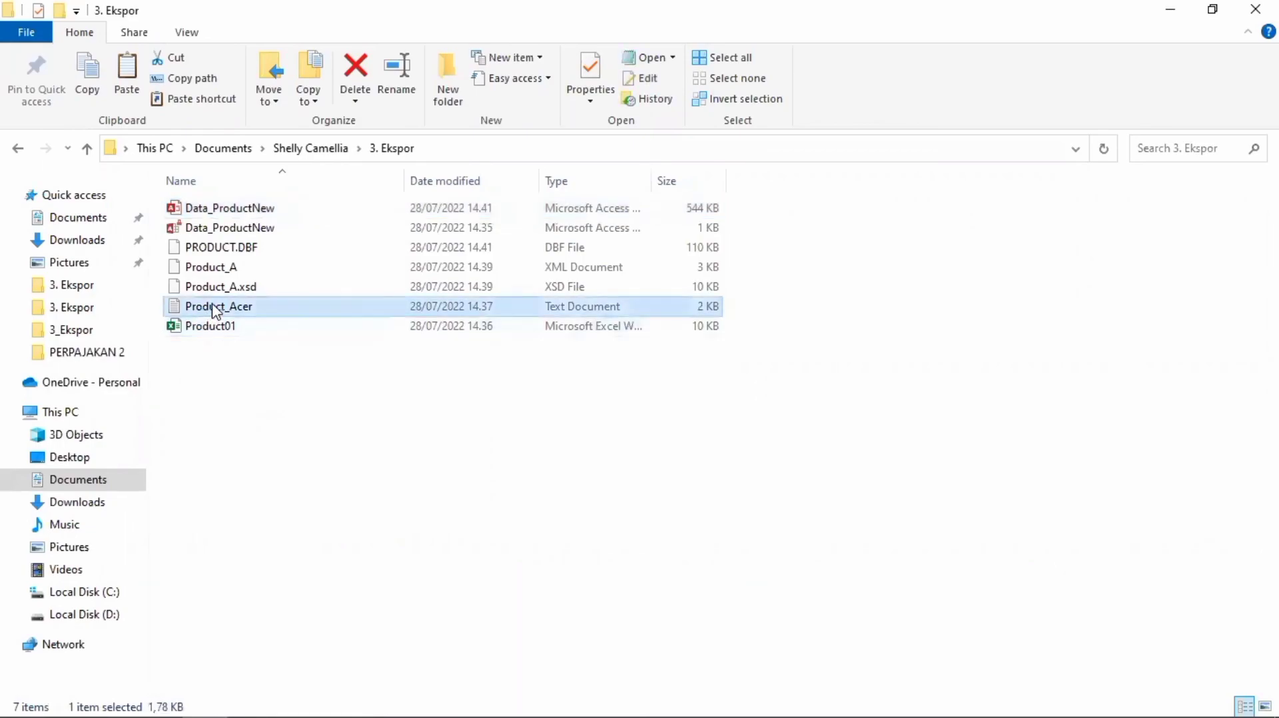
{"action": "left_click", "coordinate": [222, 288]}
{"action": "left_click", "coordinate": [226, 274]}
{"action": "left_click", "coordinate": [235, 248]}
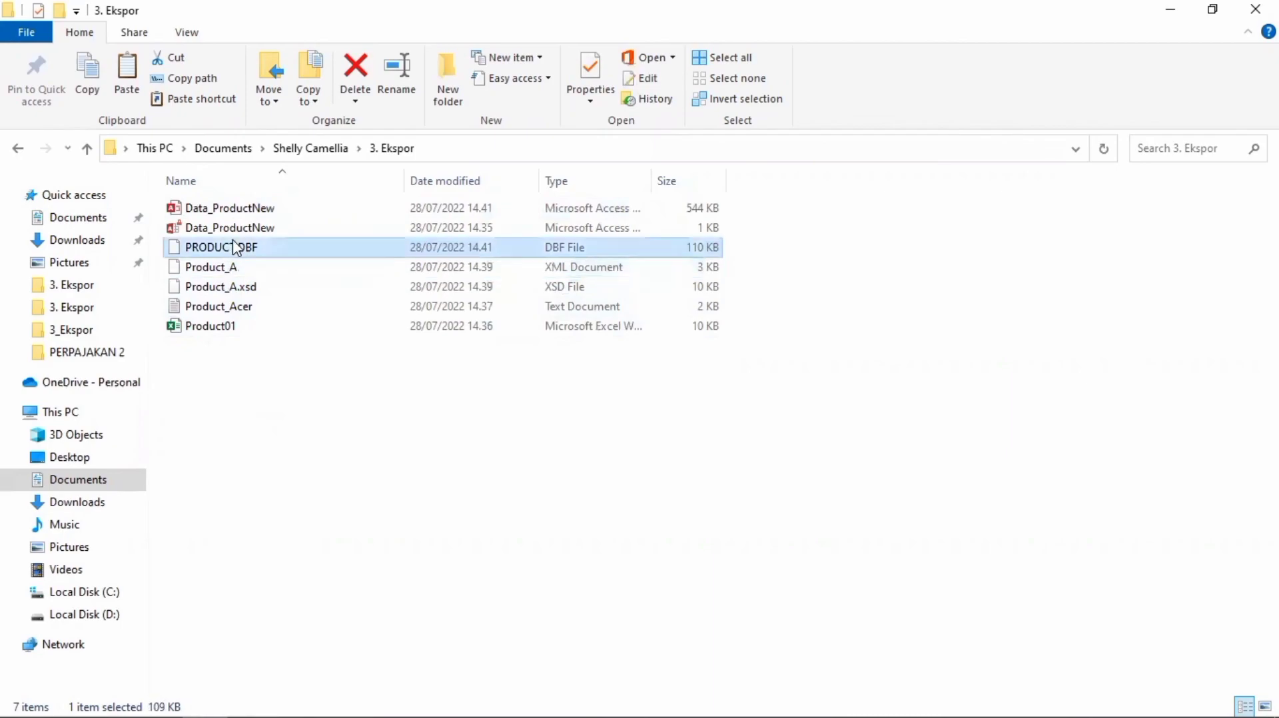